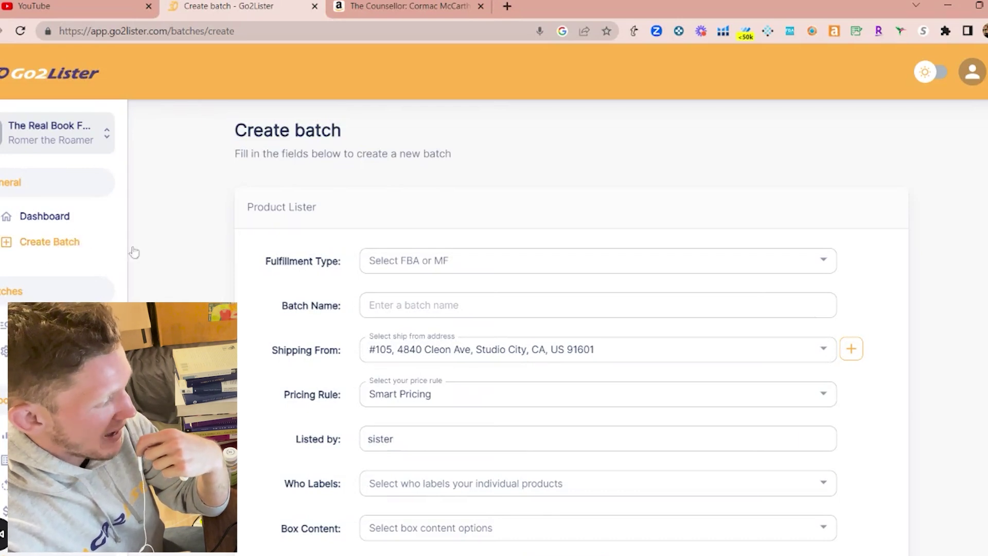
# Choose Fulfilled by Amazon (Ship to Amazon) as the fulfillment type and name the batch with the lister's first name followed by -6/27/23
pyautogui.click(398, 264)
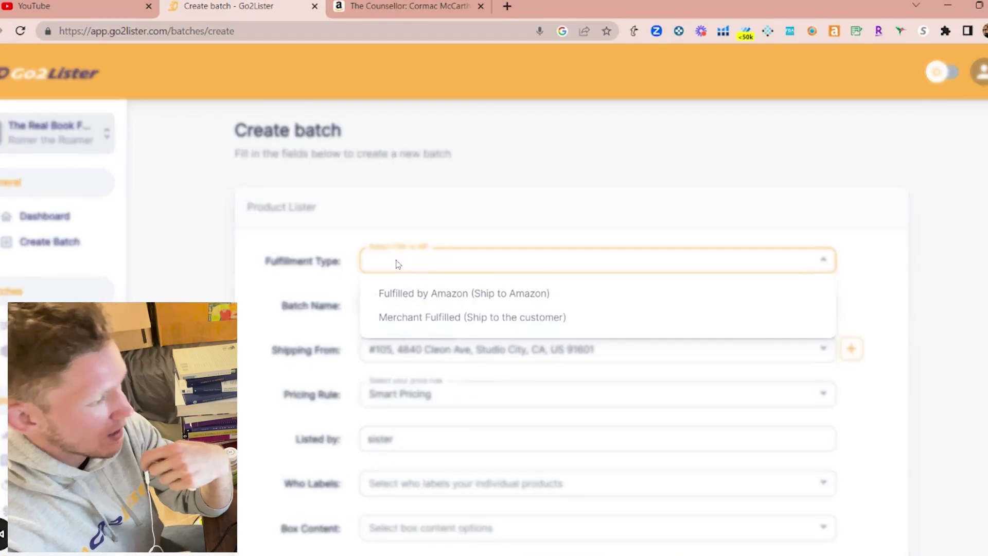
pyautogui.click(431, 292)
pyautogui.click(442, 298)
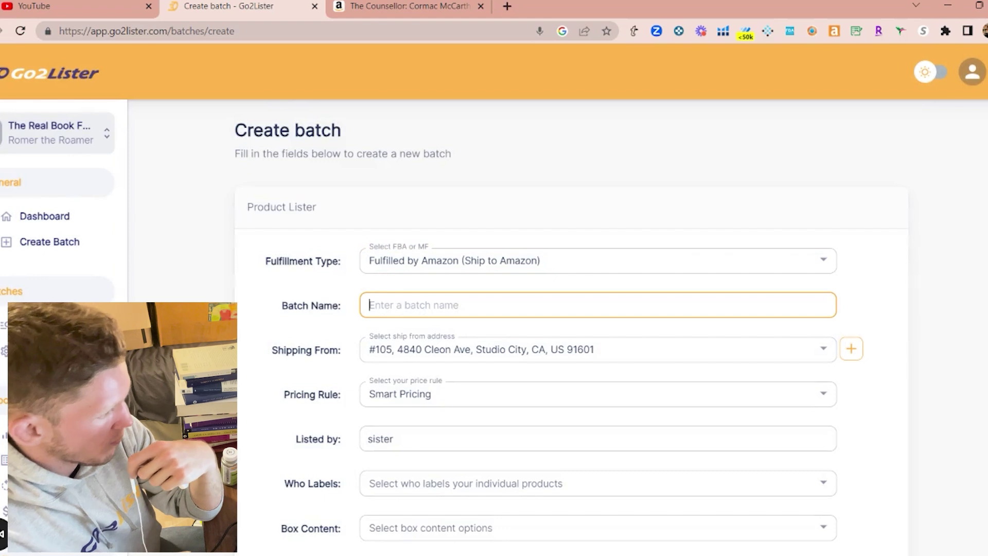
pyautogui.write('av')
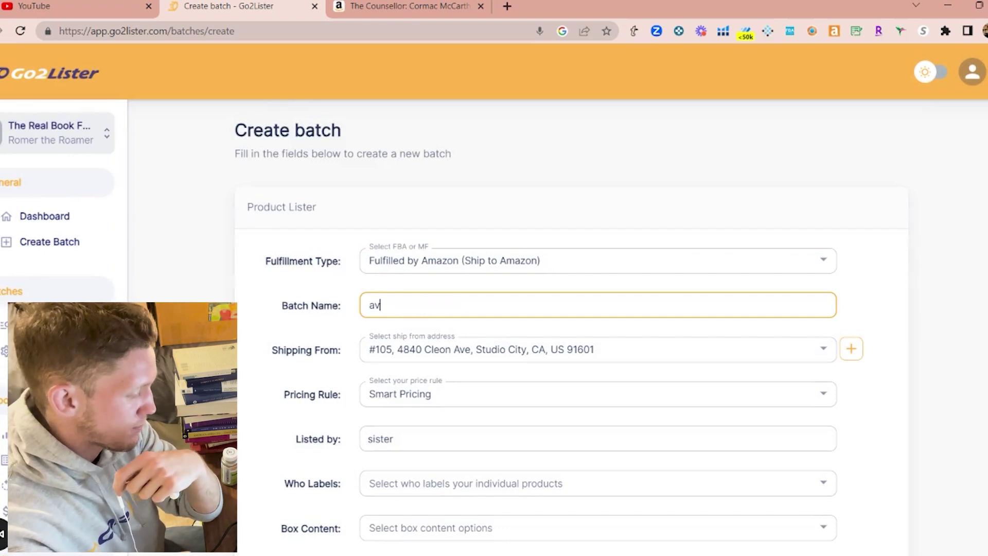
pyautogui.write('ery-6/')
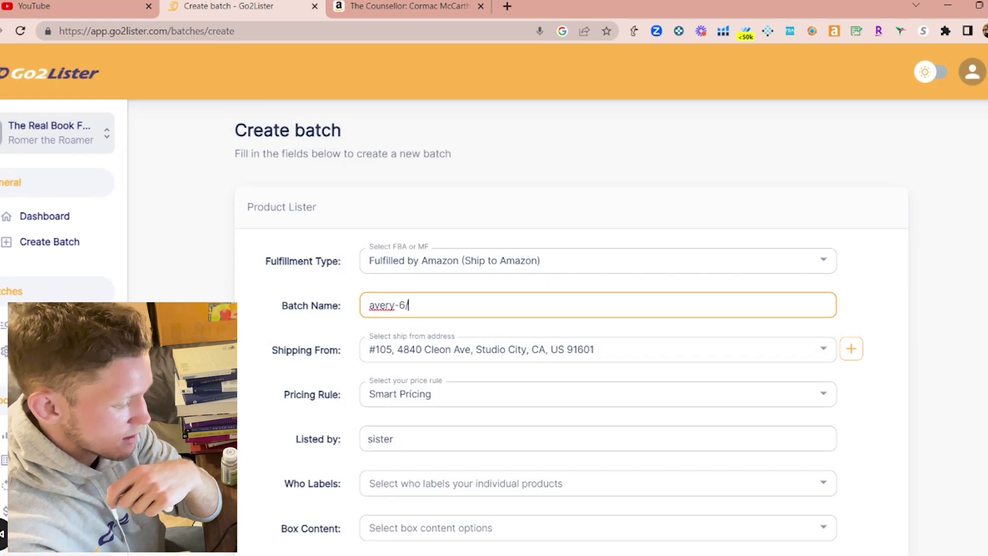
pyautogui.write('27/23')
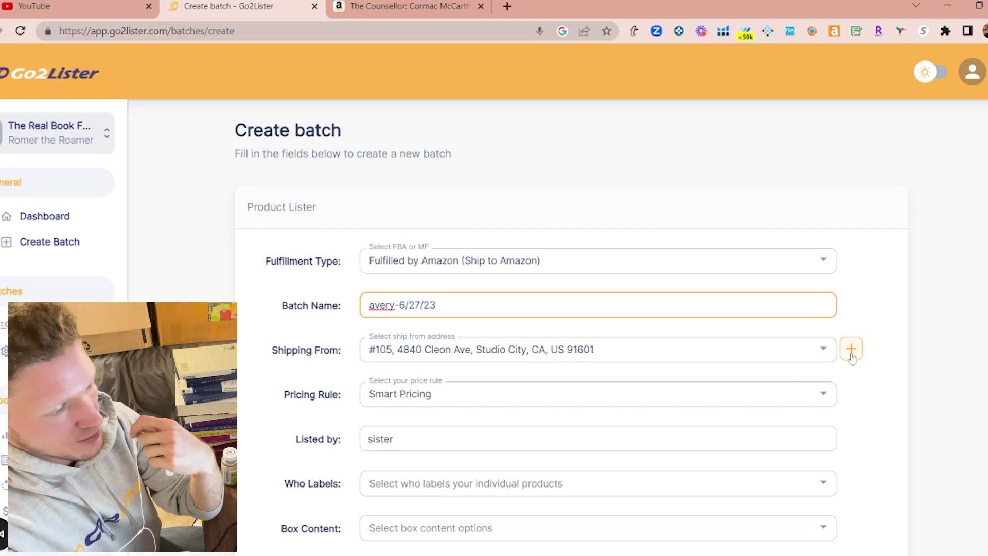
# Keep Smart Pricing as the pricing rule and set Listed by to the first name used in the batch name
pyautogui.click(489, 397)
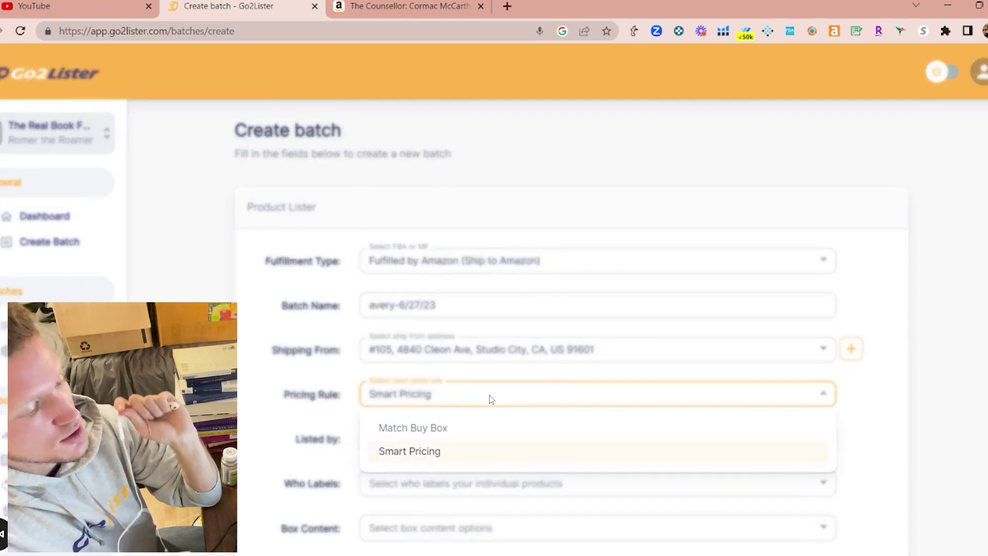
pyautogui.click(420, 453)
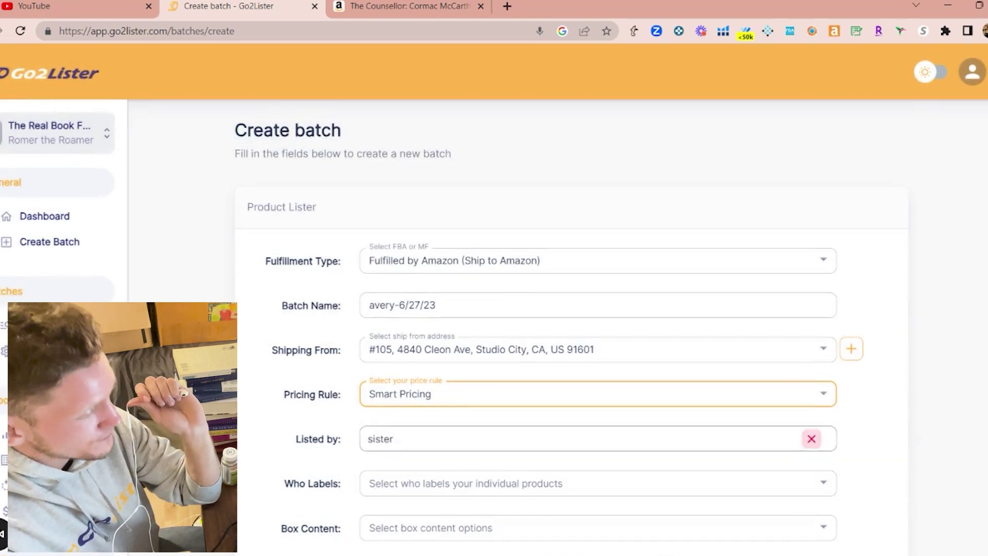
pyautogui.click(383, 439)
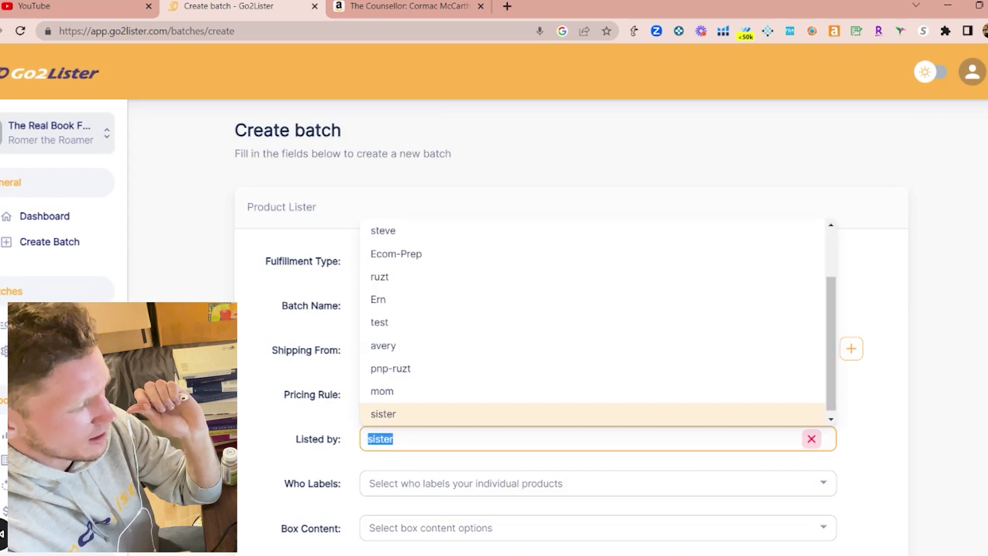
pyautogui.click(398, 397)
pyautogui.click(391, 439)
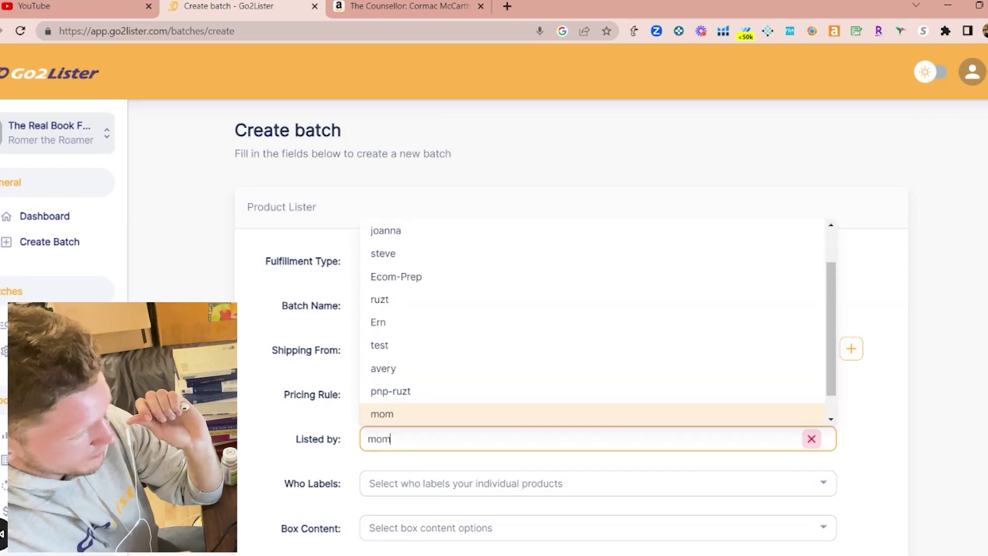
pyautogui.click(400, 370)
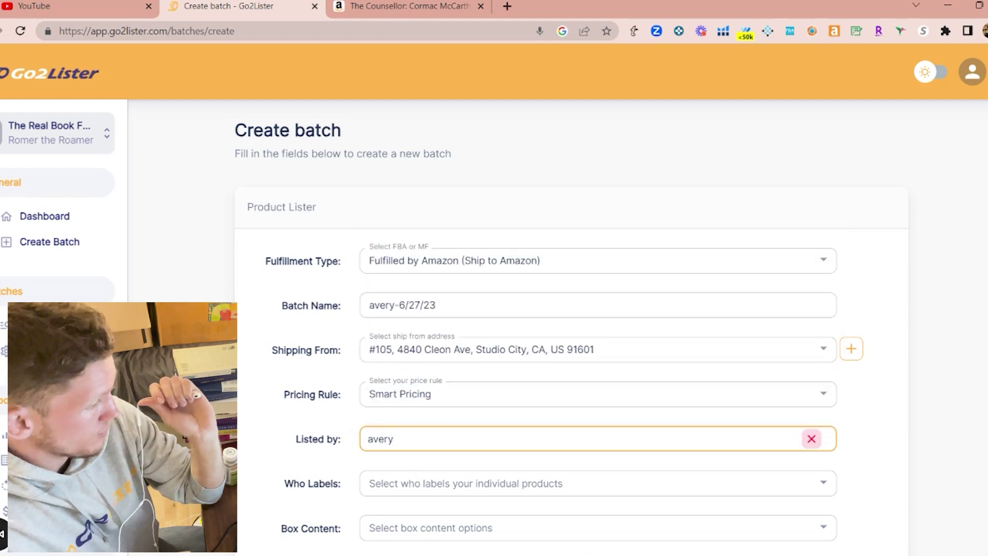
pyautogui.click(350, 477)
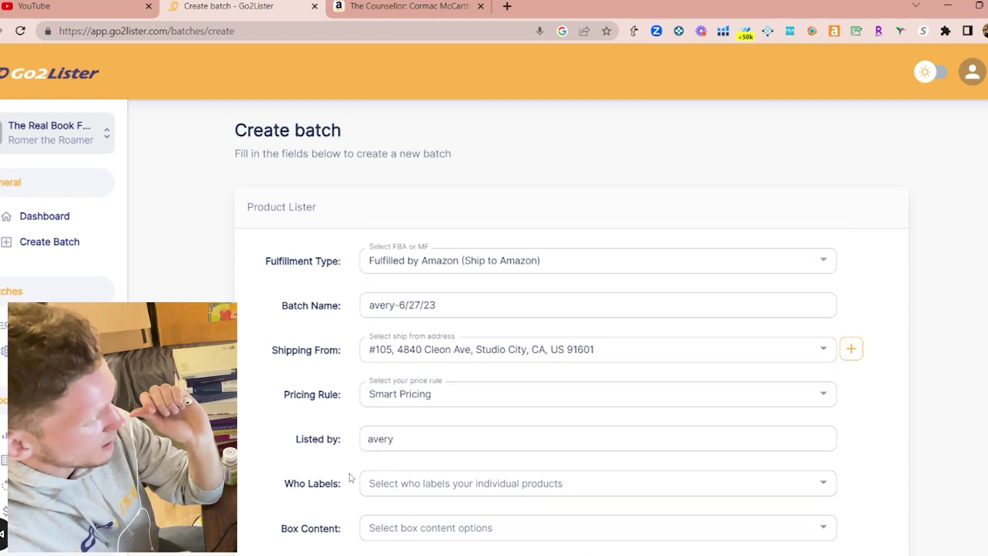
# Choose to label the products yourself and to provide box content, and create the batch
pyautogui.click(387, 490)
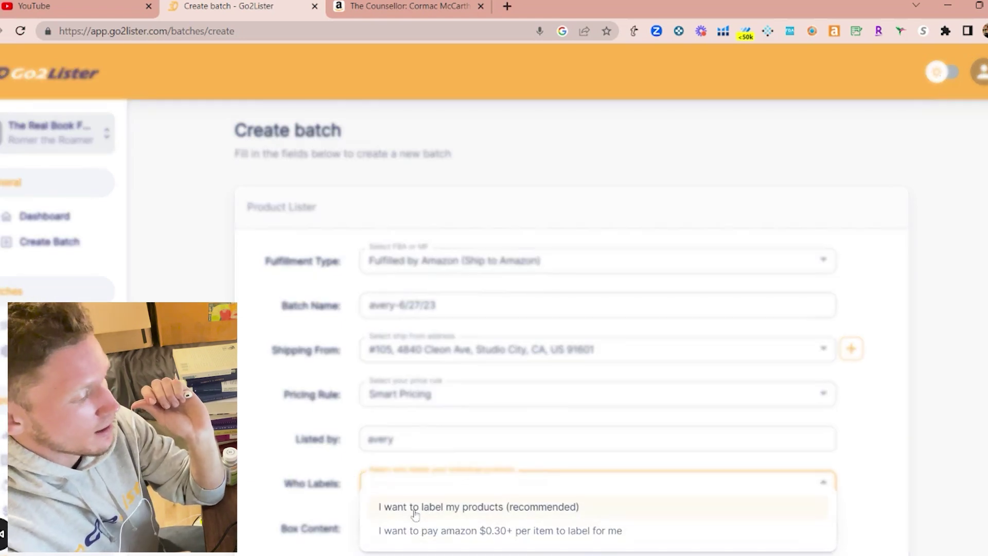
pyautogui.click(468, 508)
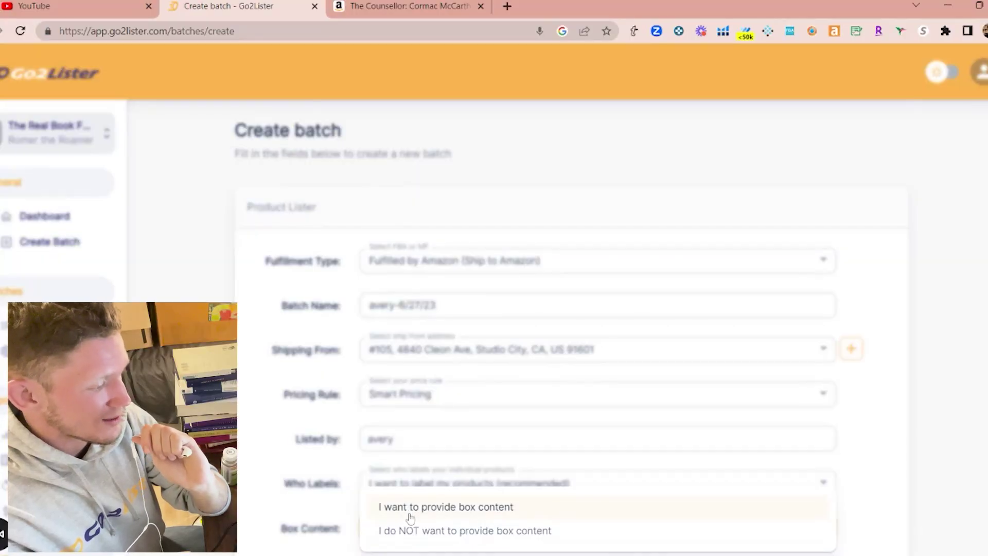
pyautogui.click(413, 509)
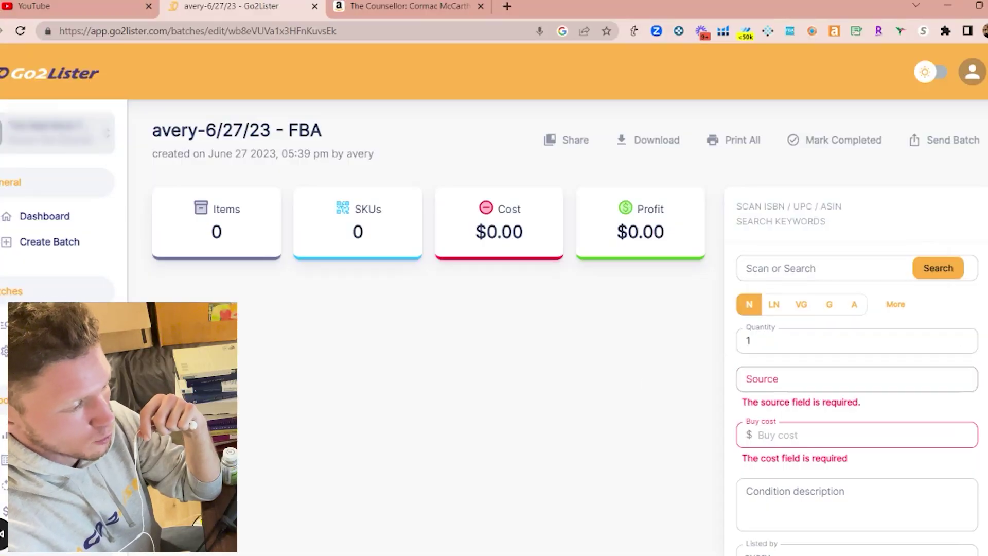
# Set the item source to mexico-bookstore and the buy cost to $3
pyautogui.click(824, 379)
pyautogui.write('n')
pyautogui.press('BackSpace')
pyautogui.write('m')
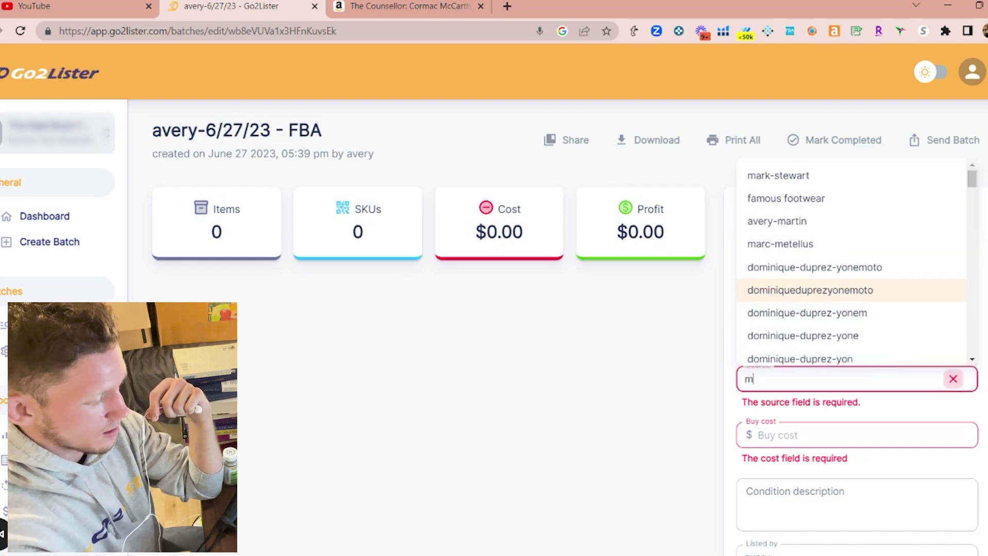
pyautogui.write('exico')
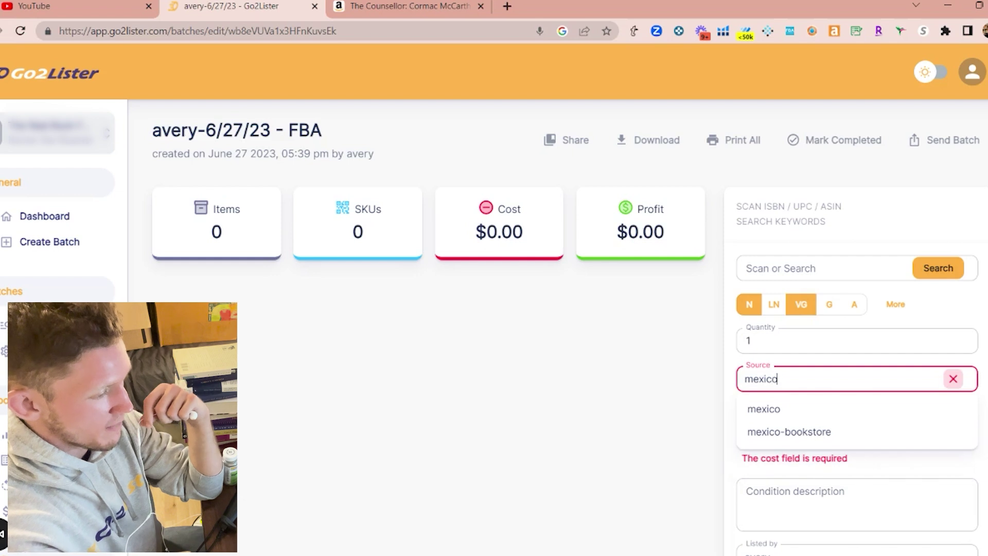
pyautogui.click(807, 434)
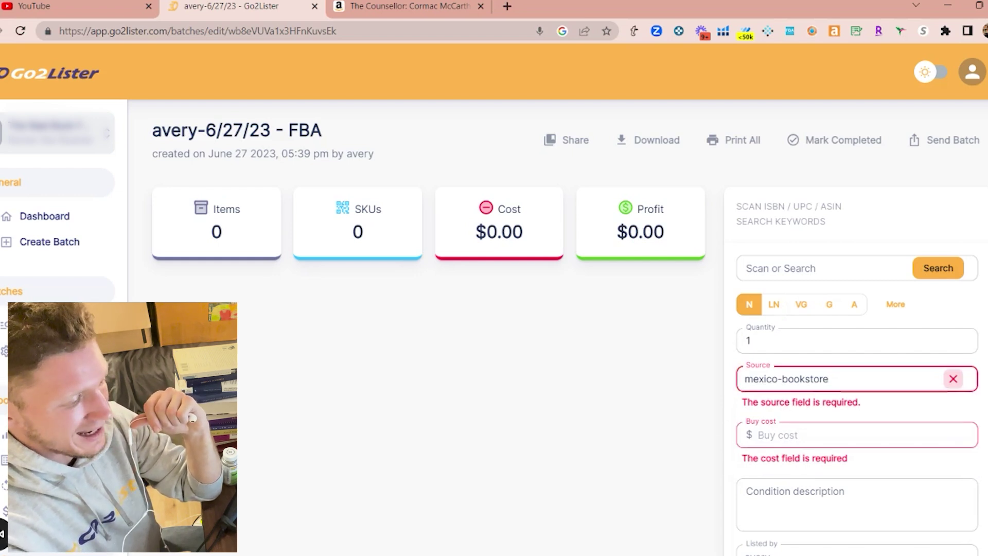
pyautogui.click(824, 435)
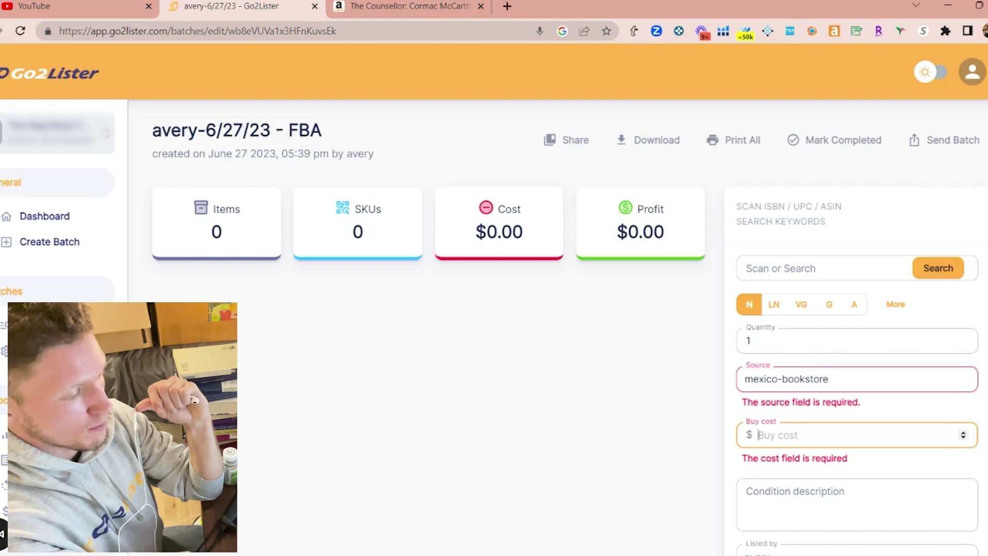
pyautogui.write('3')
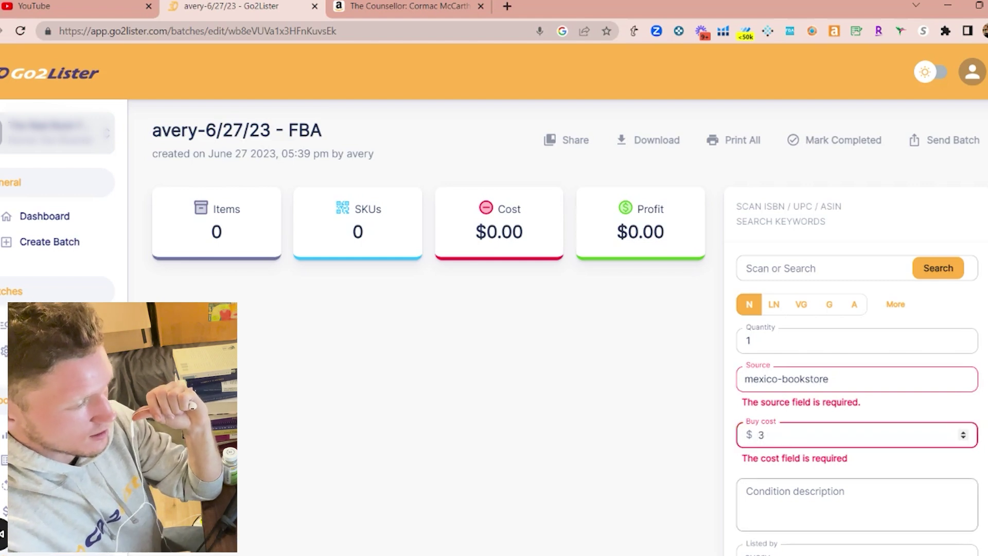
# Use the saved condition description "Satisfaction guaranteed. Shipped directly from Amazon! Thank you!" and set the condition to G
pyautogui.click(824, 505)
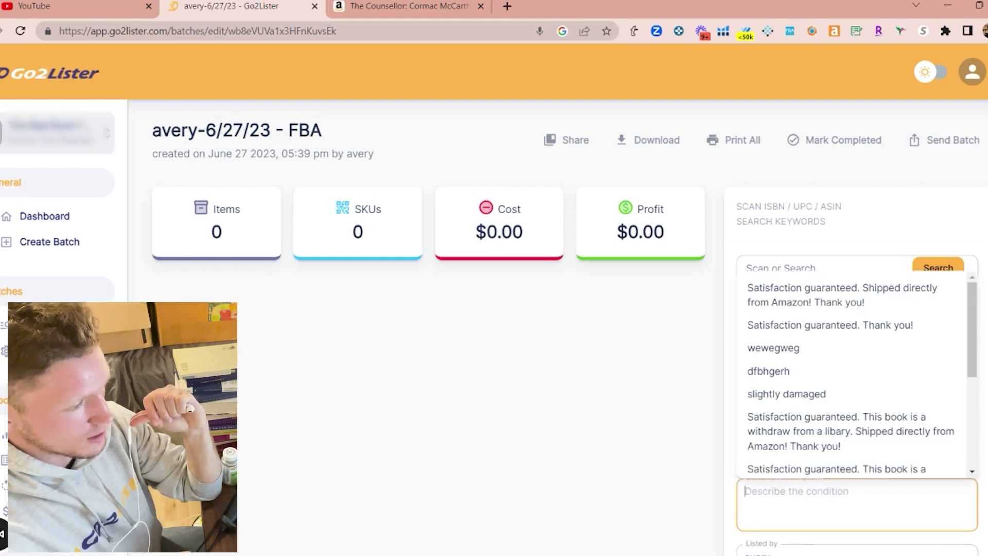
pyautogui.click(791, 305)
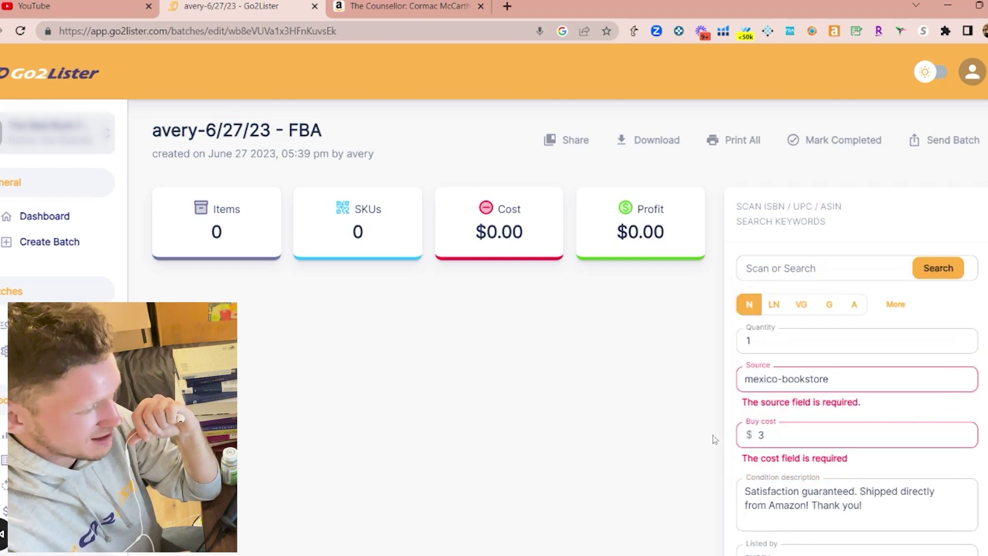
pyautogui.click(813, 308)
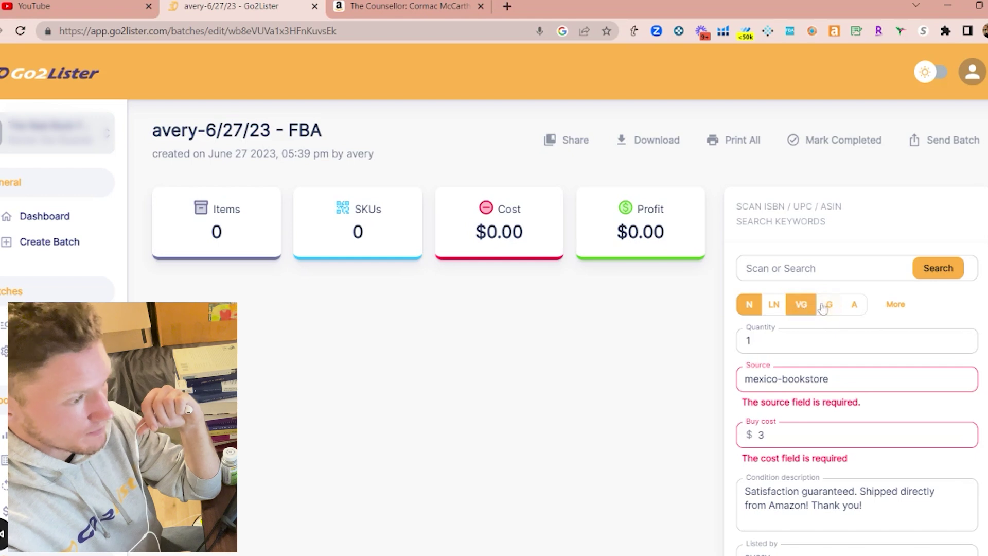
pyautogui.click(827, 310)
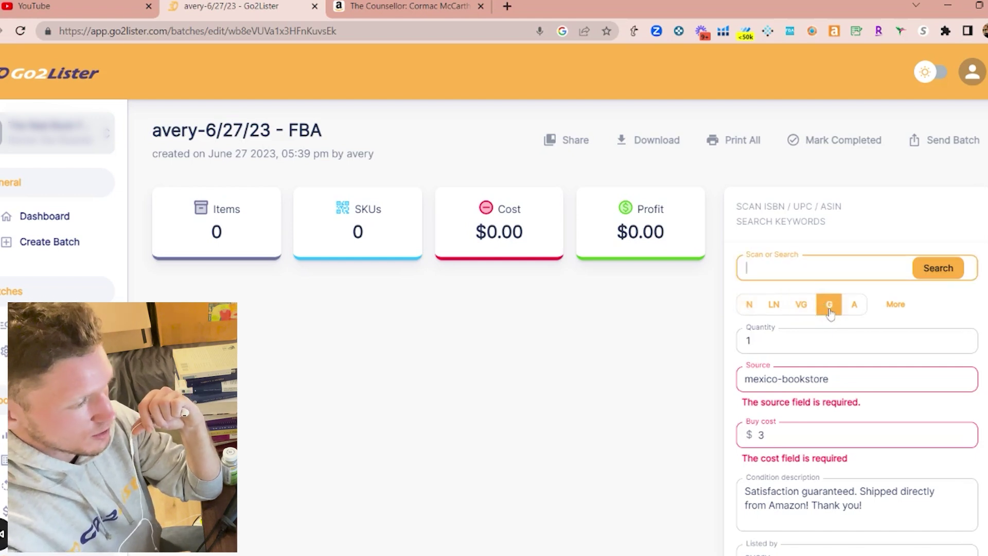
pyautogui.click(749, 307)
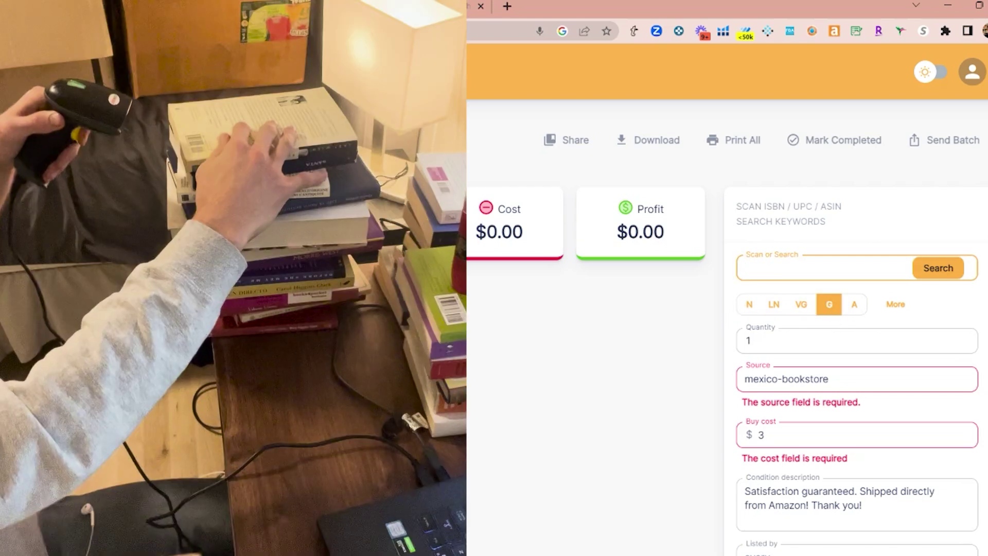
# Scan the books' barcodes one after another to add them to the batch
pyautogui.press('Return')
pyautogui.press('Return')
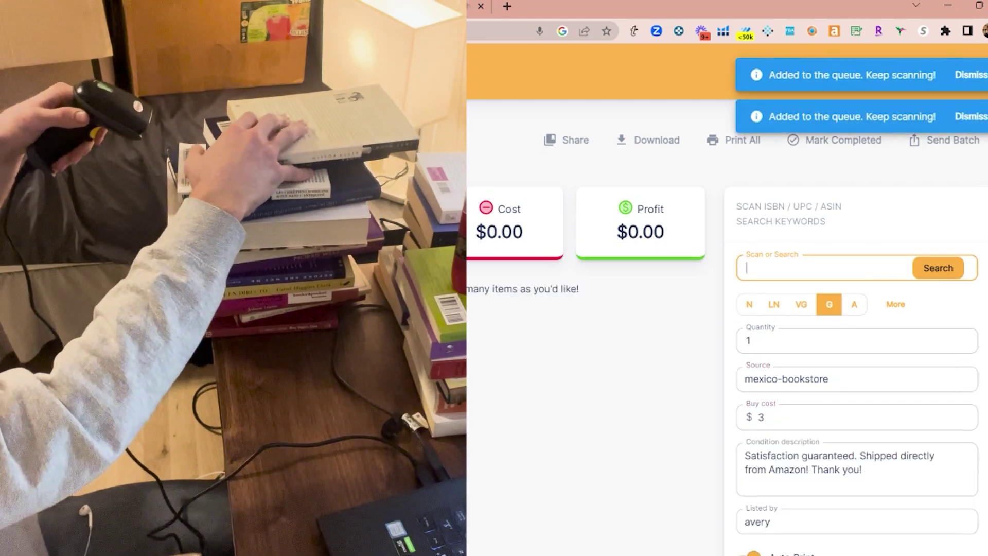
pyautogui.press('Return')
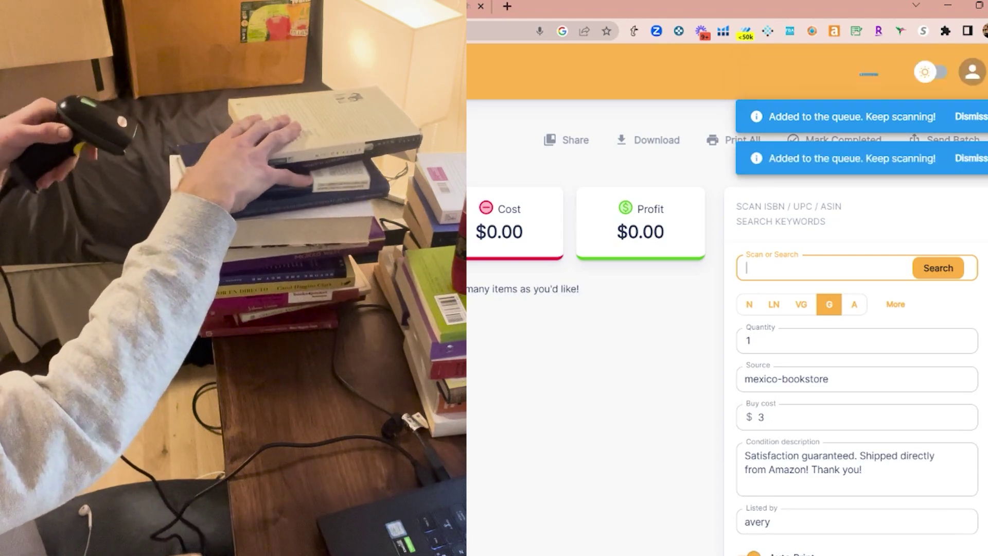
pyautogui.press('Return')
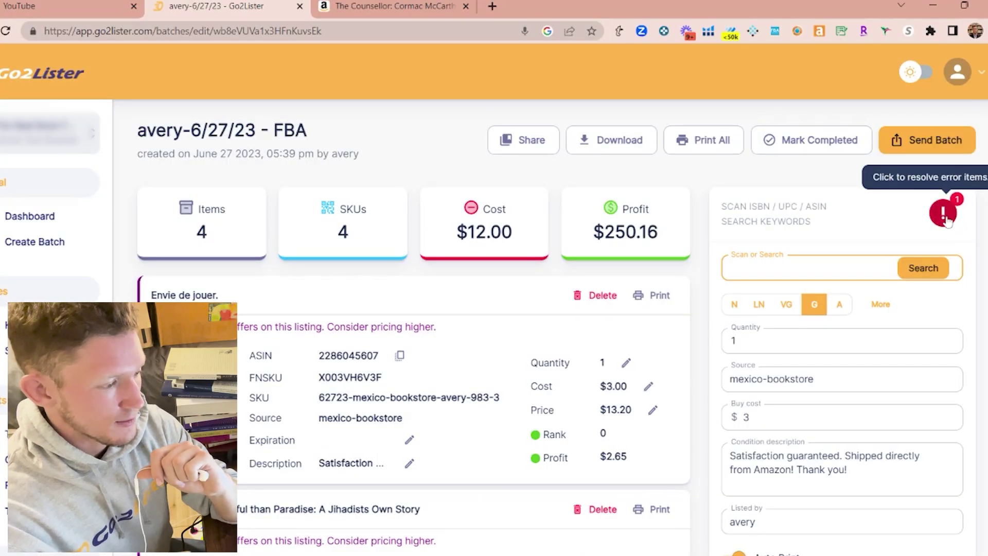
# Open the batch's error items and review the restricted titles with their Apply and Remove options
pyautogui.click(945, 216)
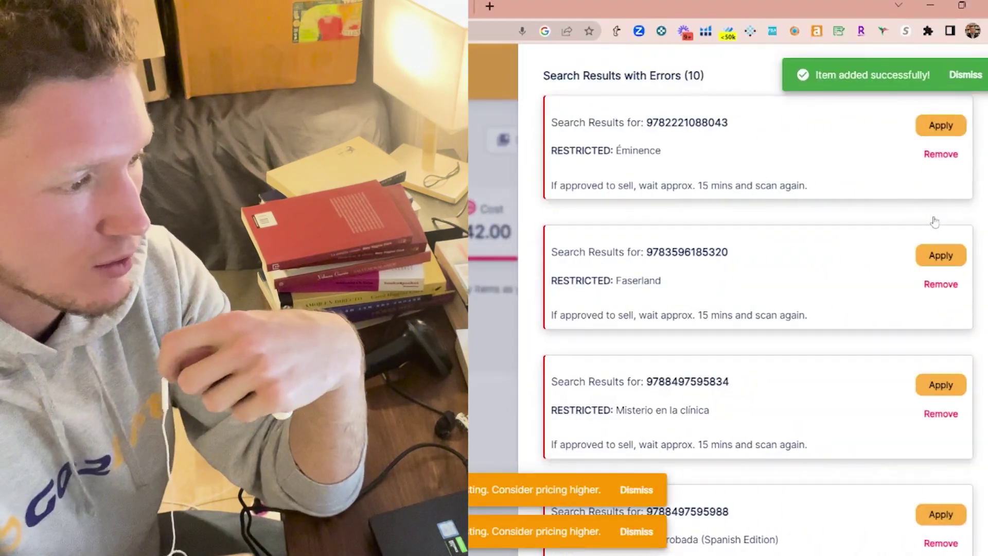
pyautogui.click(936, 128)
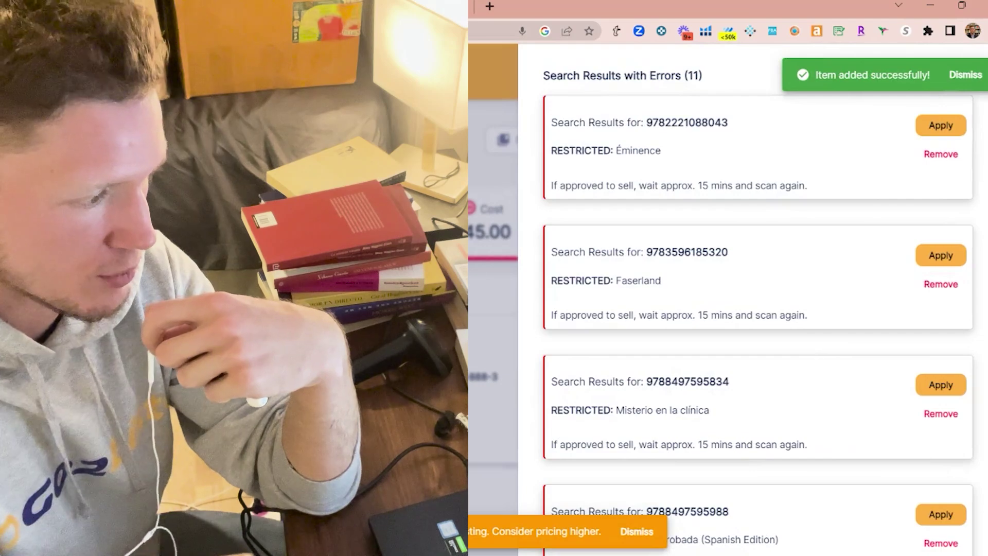
pyautogui.click(943, 221)
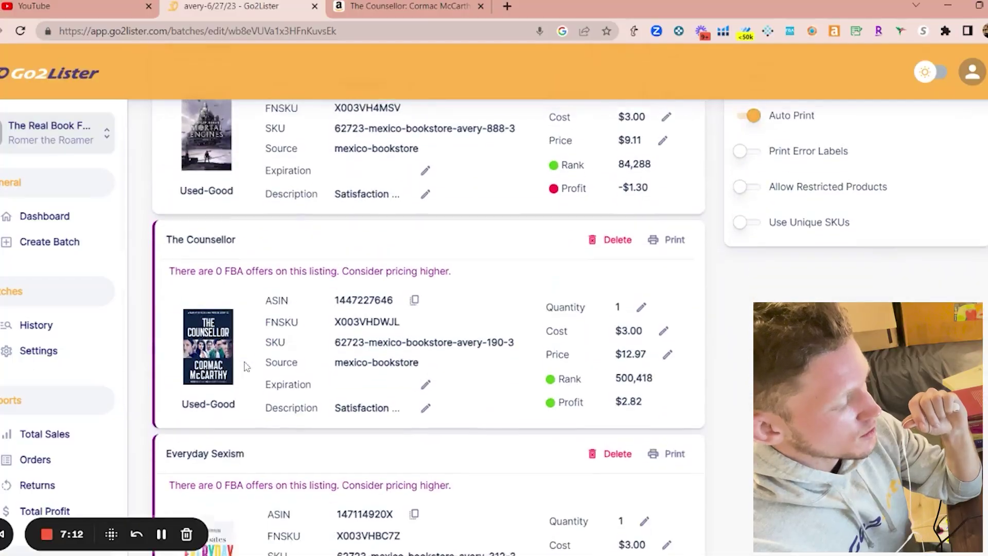
# Find The Counsellor in the batch, view its Amazon product page, close the duplicate tab and return to the batch
pyautogui.scroll(-1, 245, 367)
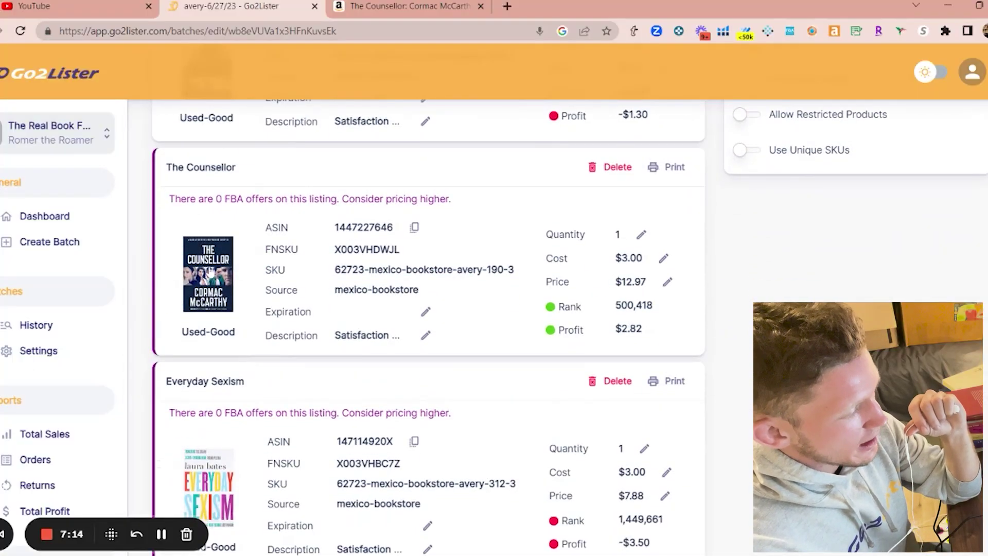
pyautogui.scroll(-1, 244, 407)
pyautogui.scroll(1, 244, 408)
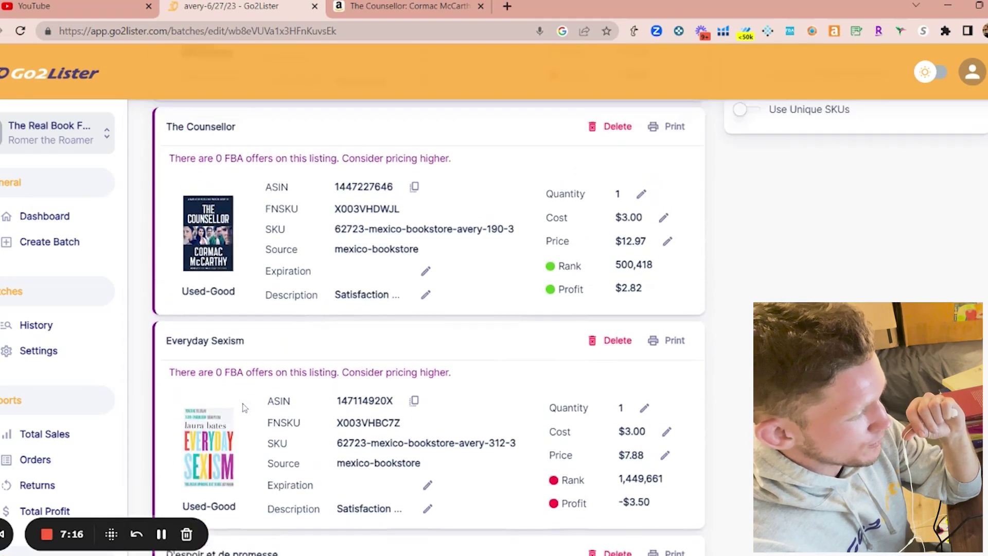
pyautogui.click(210, 260)
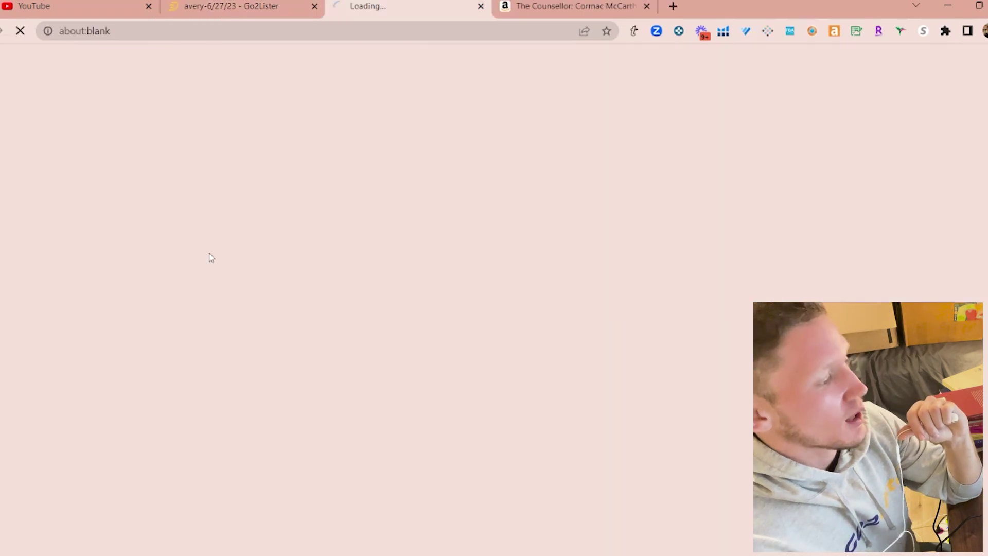
pyautogui.click(647, 9)
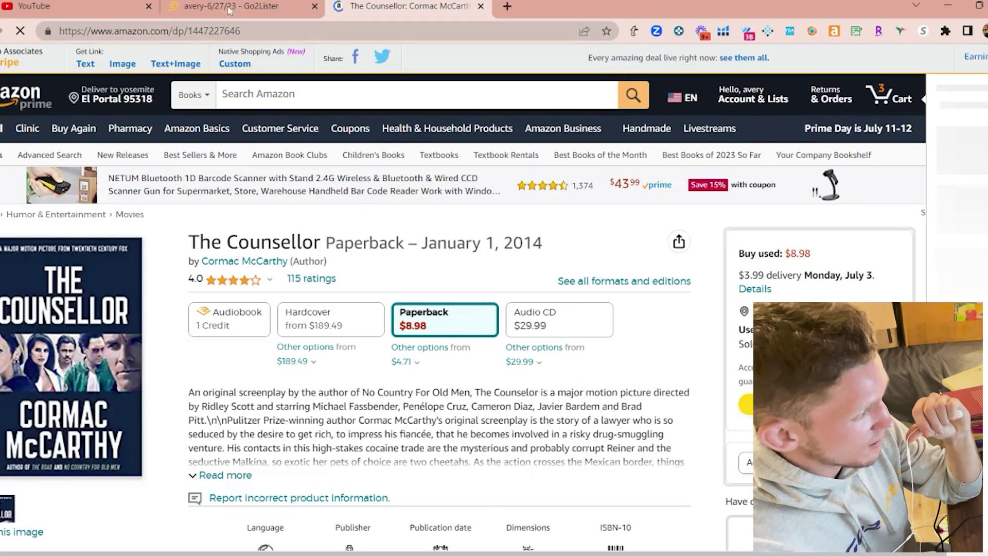
pyautogui.hotkey('ctrl', 'shift', 'Tab')
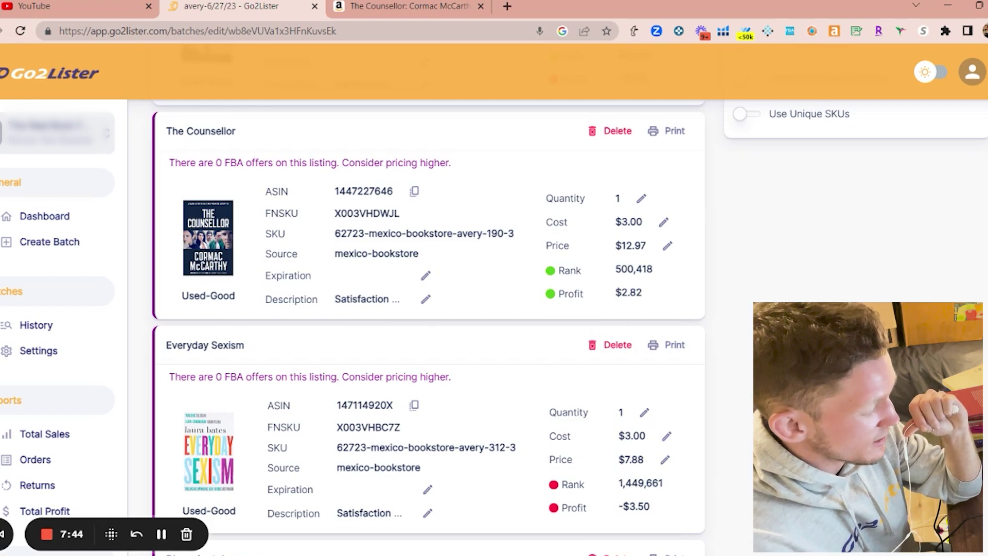
# Switch to The Counsellor's Amazon page and examine its price and sales rank history chart
pyautogui.click(421, 11)
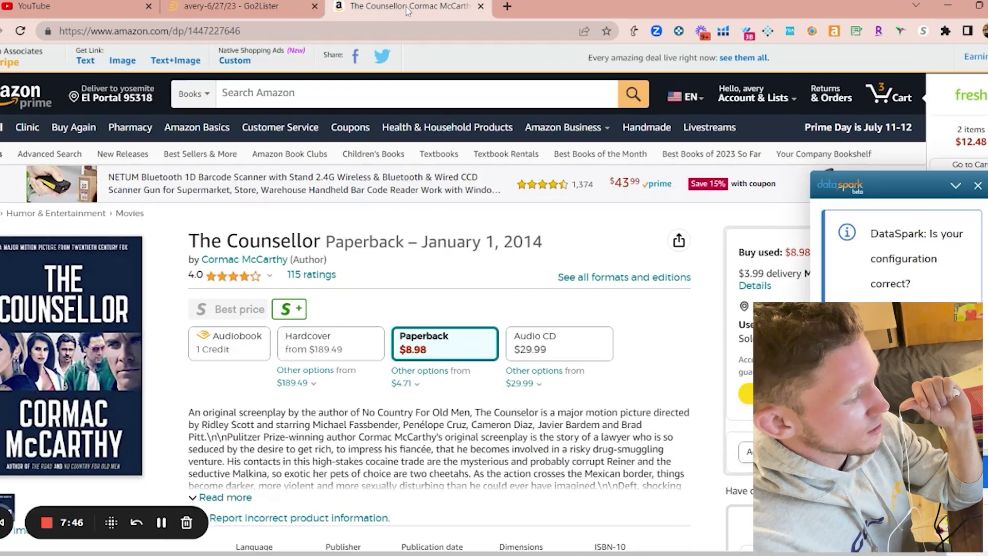
pyautogui.scroll(-10, 441, 399)
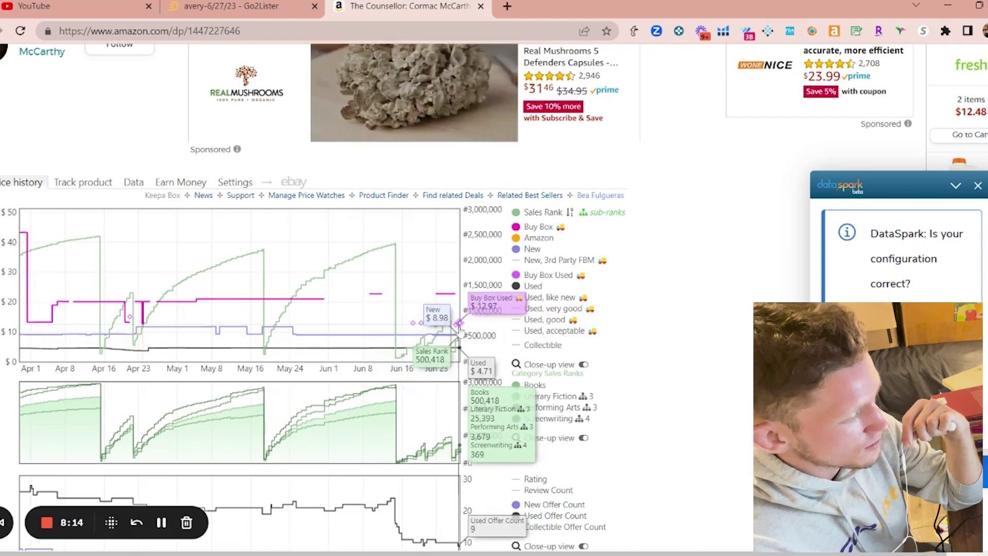
pyautogui.scroll(10, 443, 355)
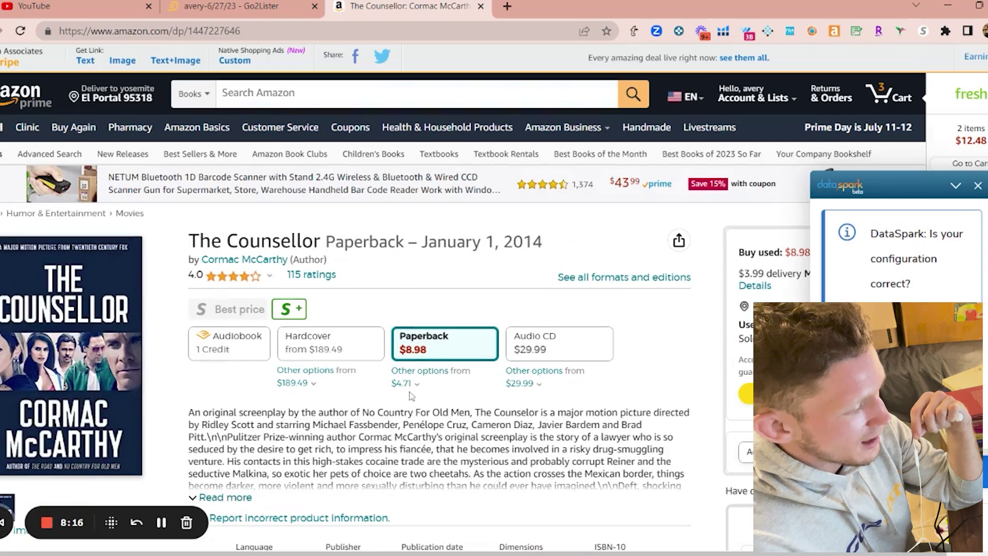
# View the used paperback offers for The Counsellor, check their filter options, and close the offer list
pyautogui.click(408, 387)
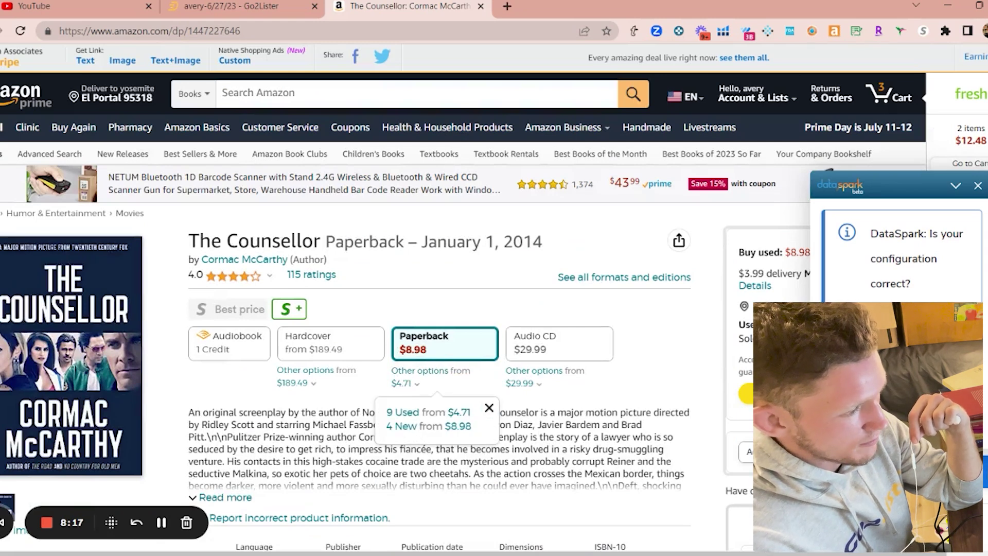
pyautogui.click(979, 188)
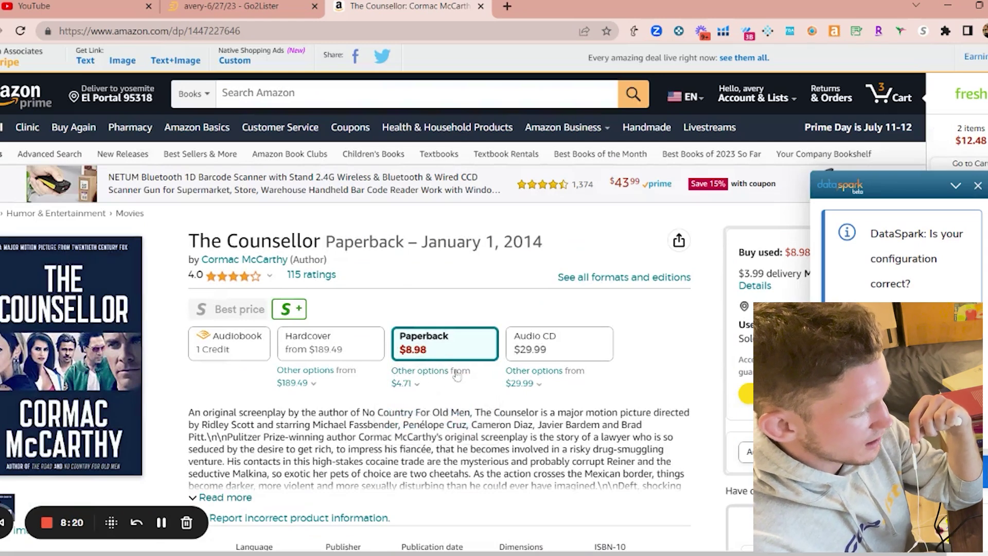
pyautogui.click(397, 385)
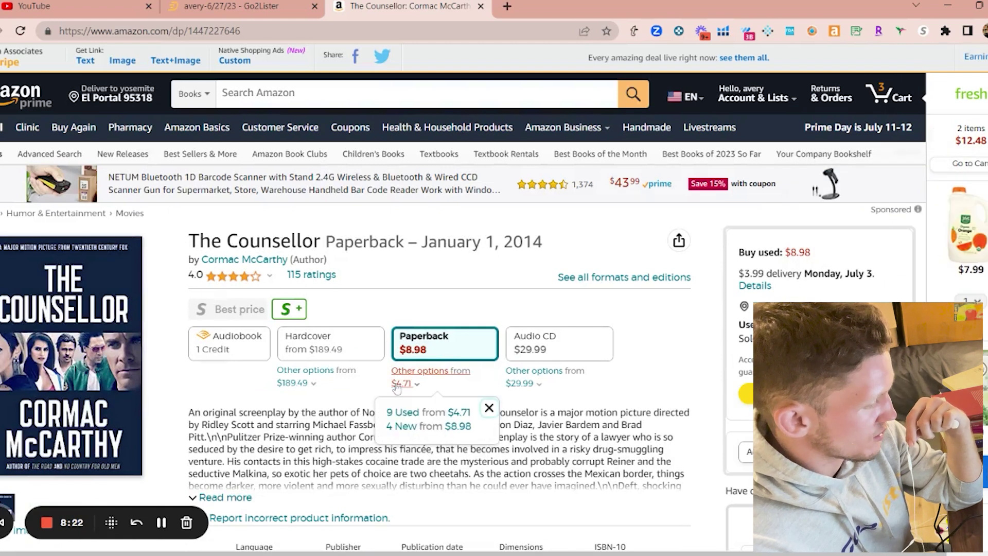
pyautogui.click(414, 413)
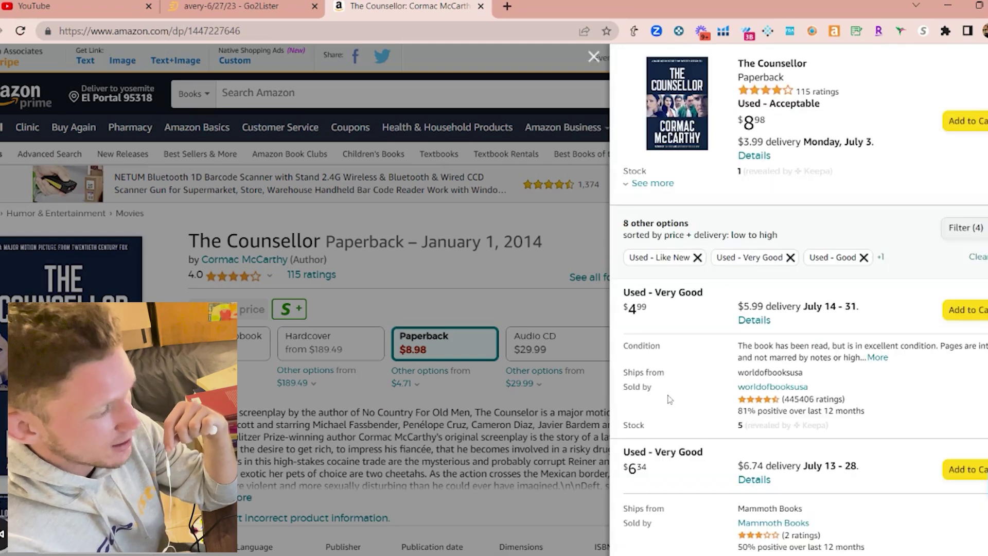
pyautogui.scroll(-3, 669, 399)
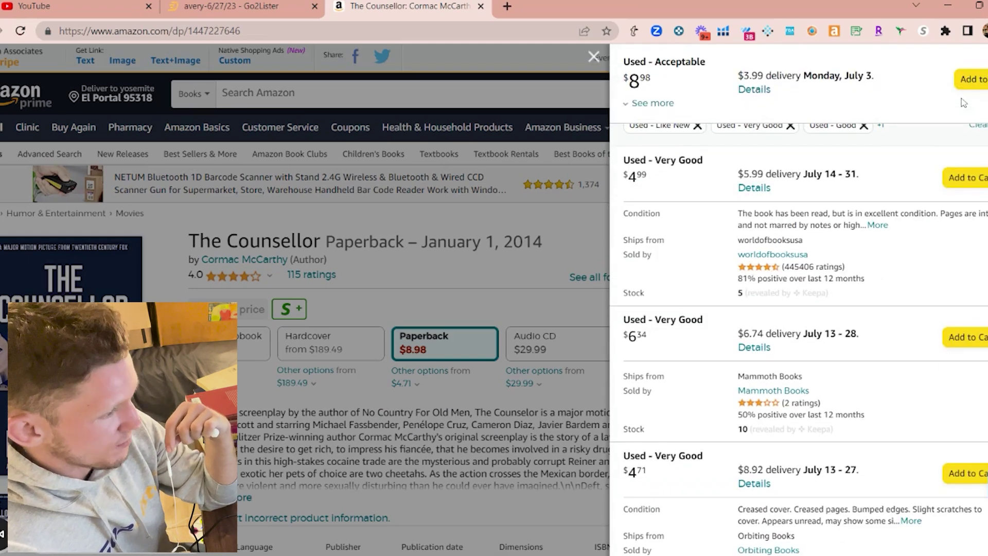
pyautogui.scroll(3, 878, 172)
pyautogui.click(963, 236)
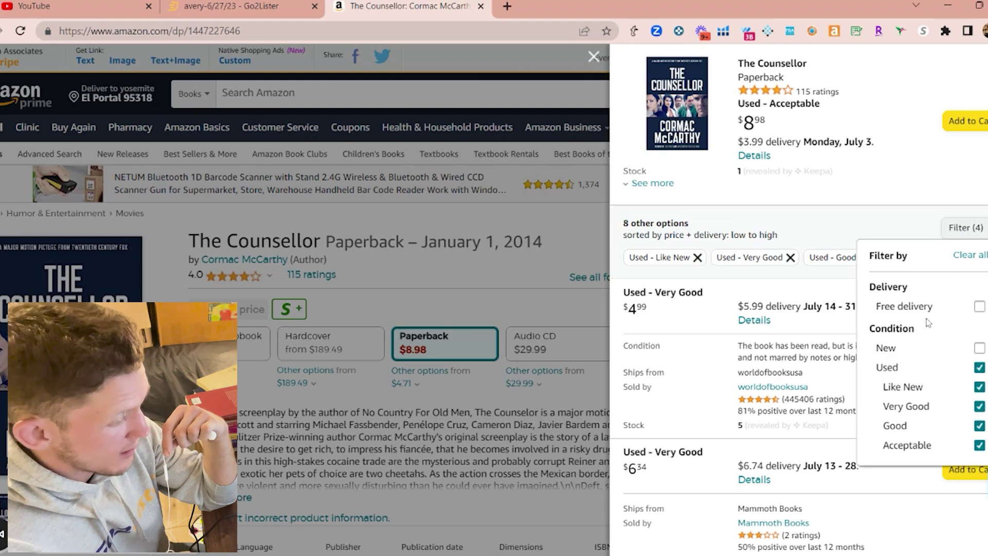
pyautogui.click(500, 456)
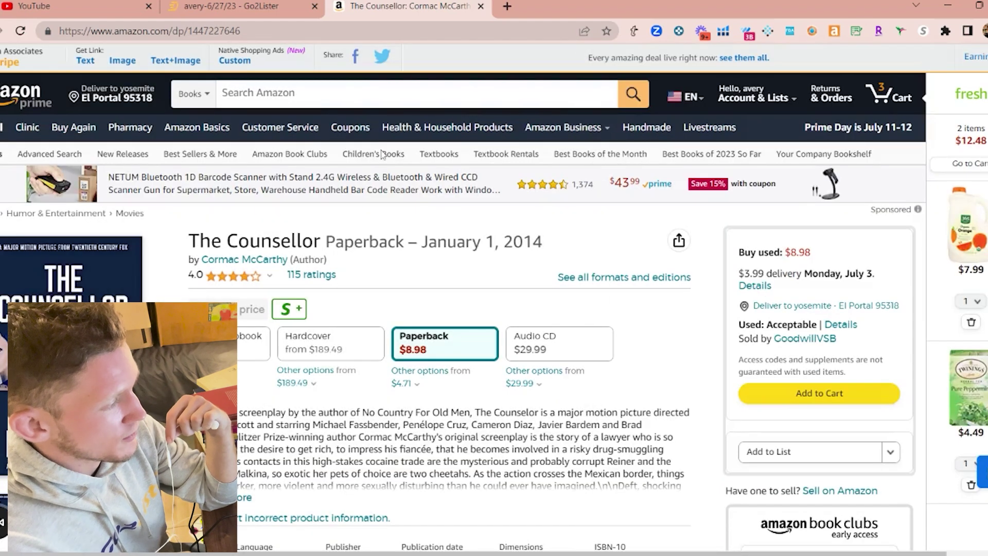
# Return to the Go2Lister batch and set The Counsellor's price to $19.99
pyautogui.click(242, 8)
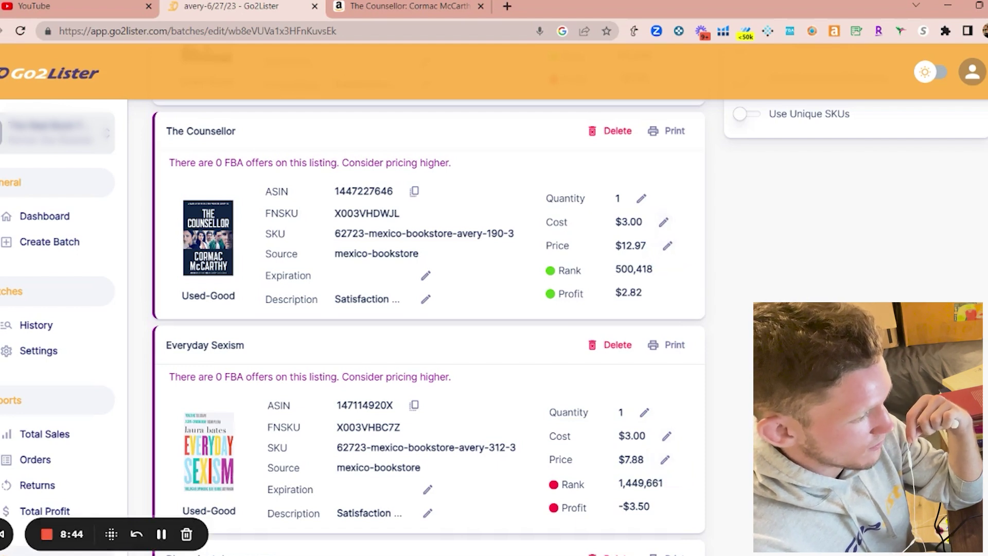
pyautogui.click(667, 249)
pyautogui.write('19')
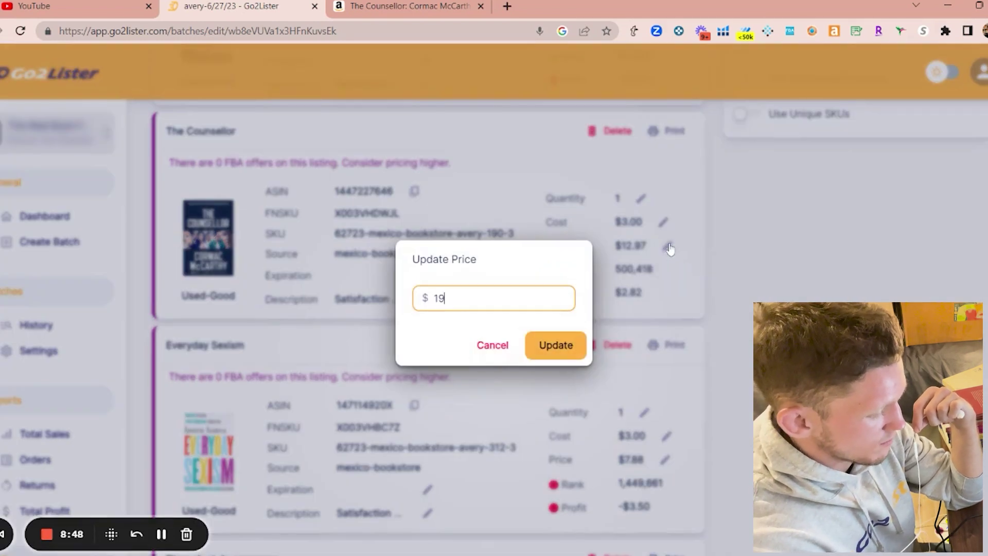
pyautogui.write('.99')
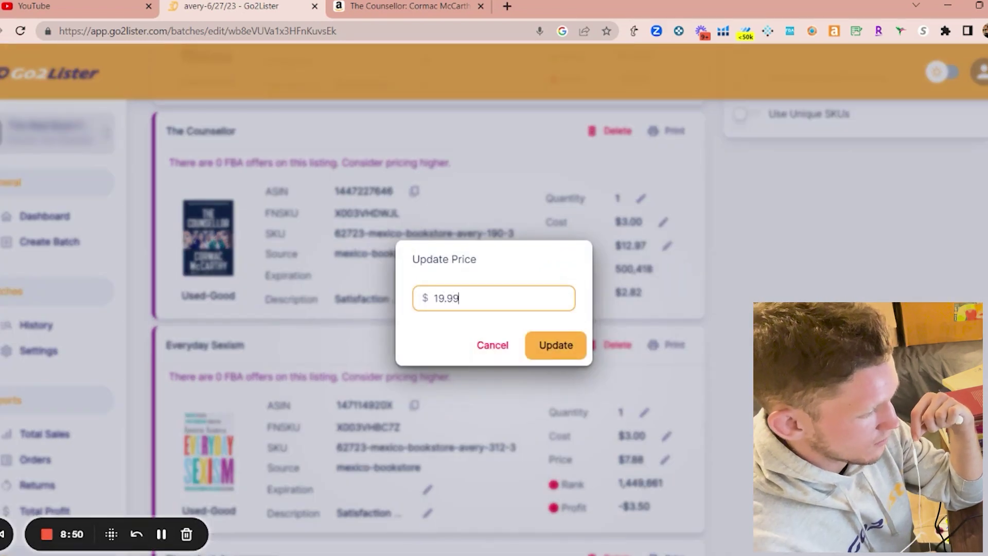
pyautogui.click(549, 348)
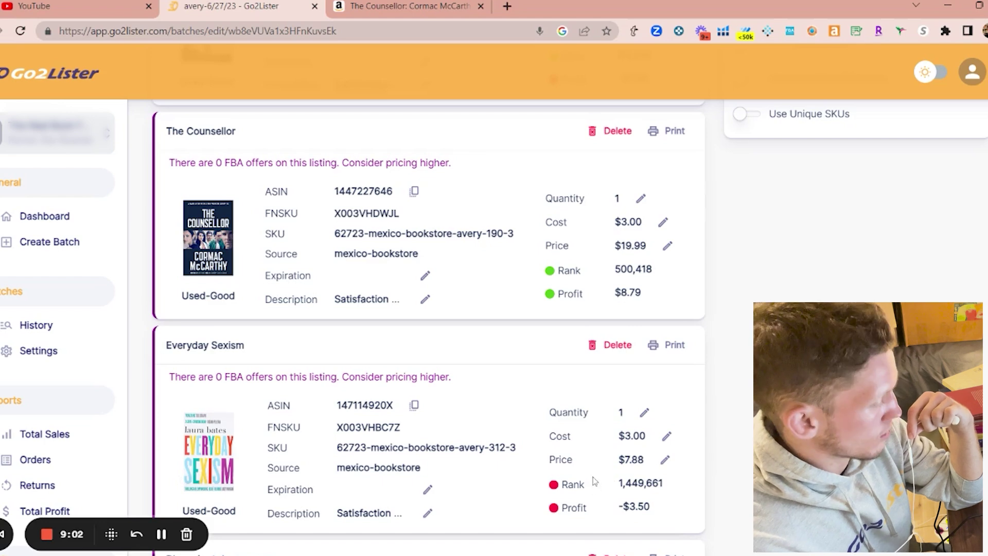
# Examine the prices, ranks, profits and FBA offer notices of the batch's listings from Everyday Sexism to SANTA. Edición facsimilar
pyautogui.scroll(-1, 626, 485)
pyautogui.scroll(-3, 581, 476)
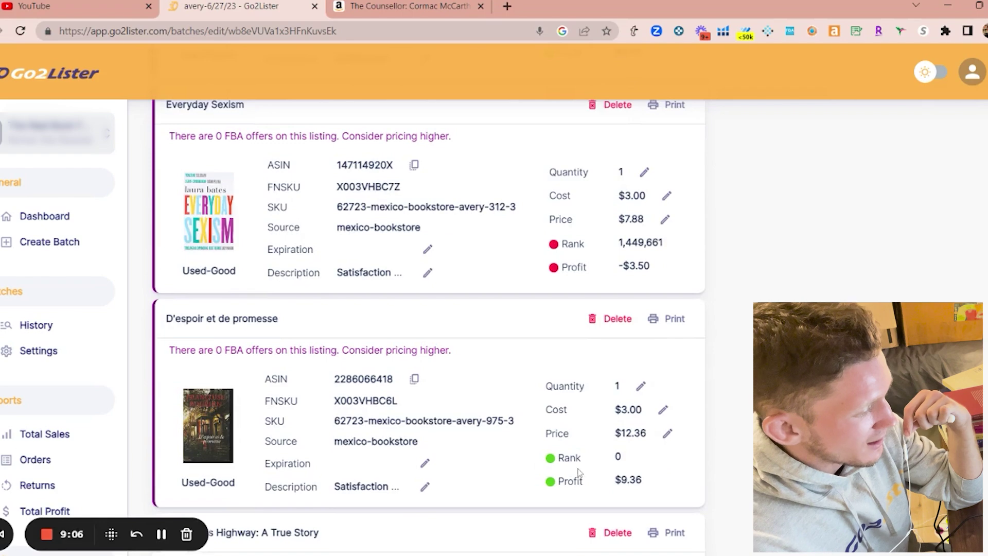
pyautogui.scroll(-3, 525, 460)
pyautogui.scroll(-8, 526, 453)
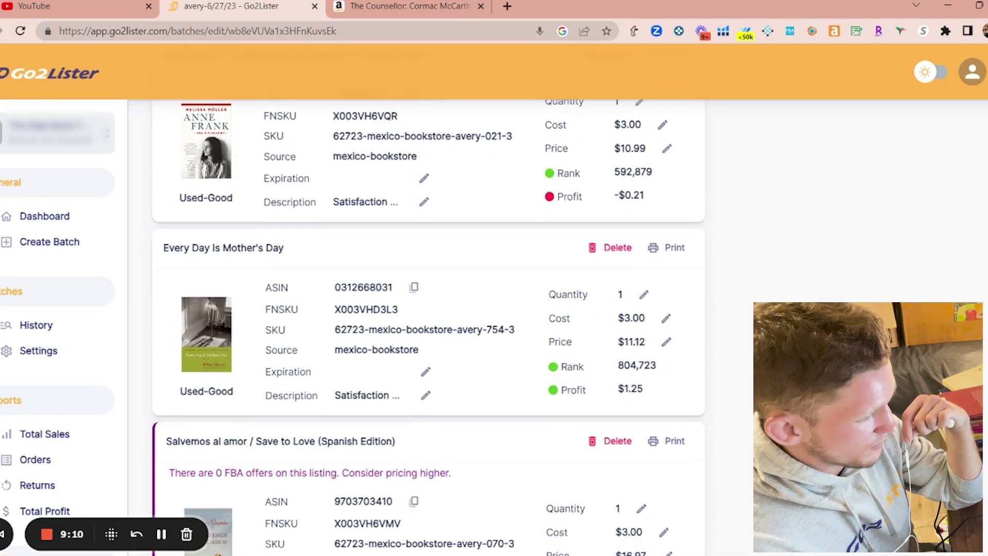
pyautogui.scroll(-2, 443, 465)
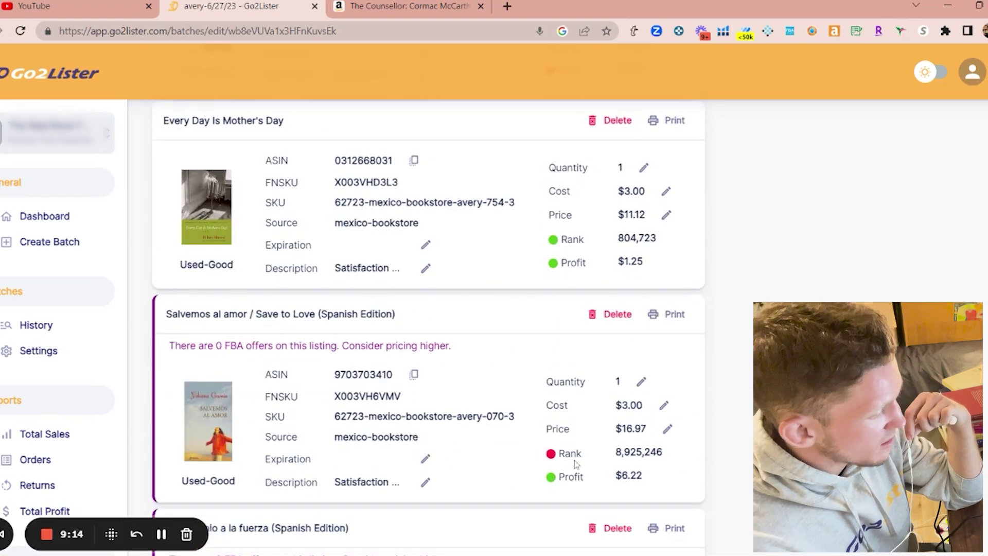
pyautogui.scroll(-5, 585, 466)
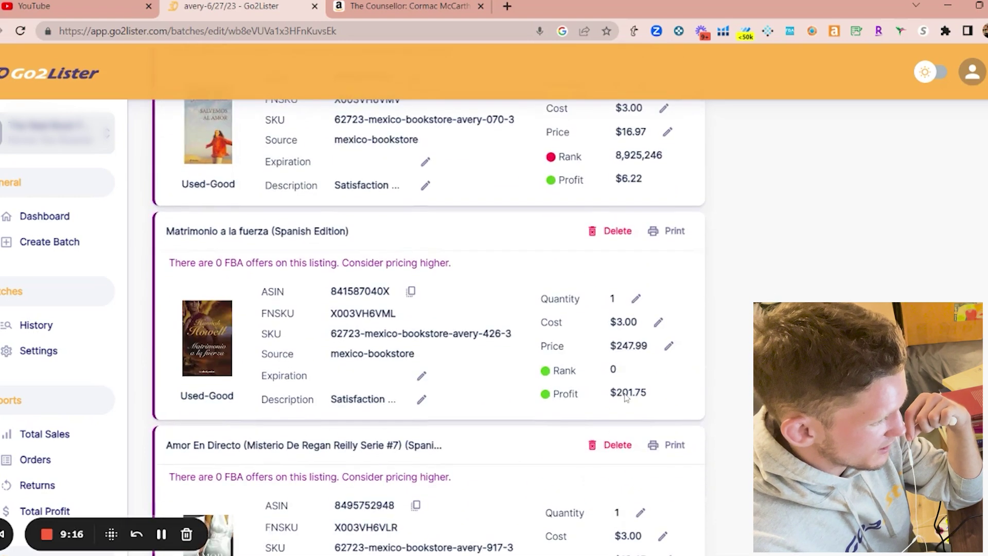
pyautogui.scroll(-1, 535, 441)
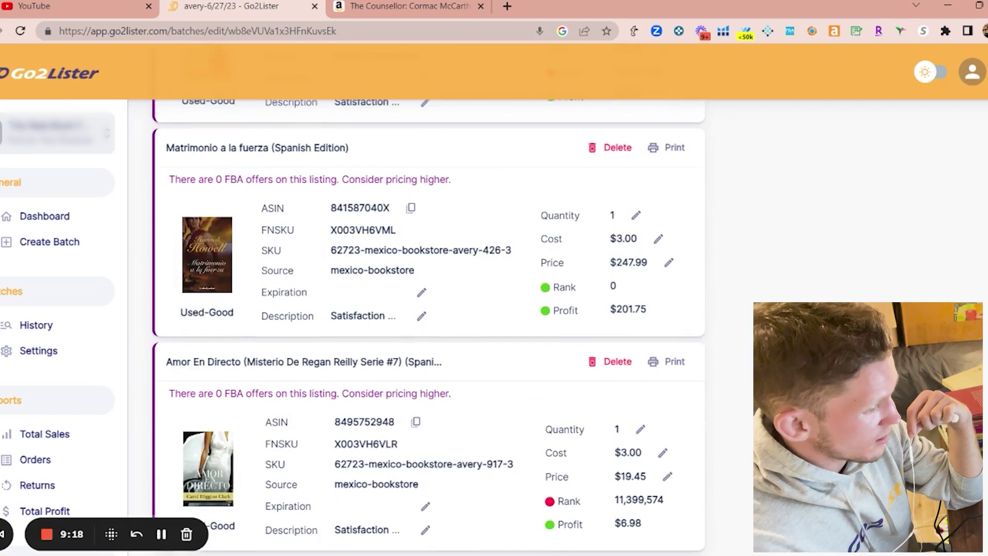
pyautogui.scroll(-1, 613, 356)
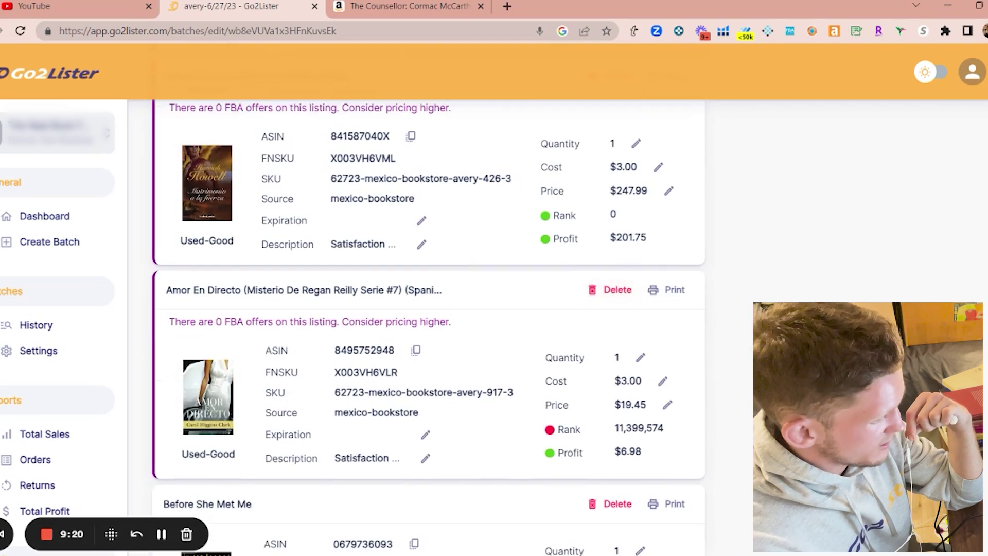
pyautogui.scroll(-8, 335, 391)
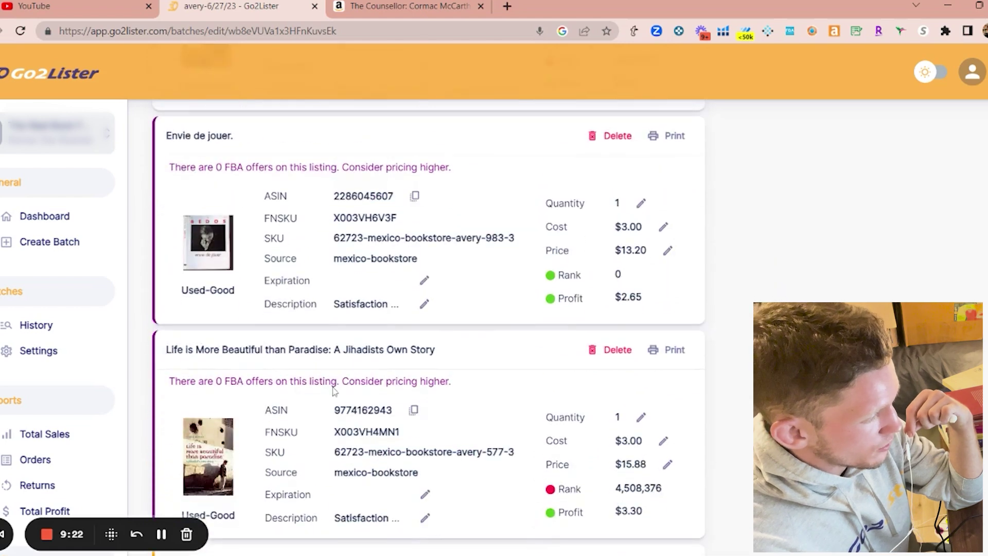
pyautogui.scroll(-5, 216, 345)
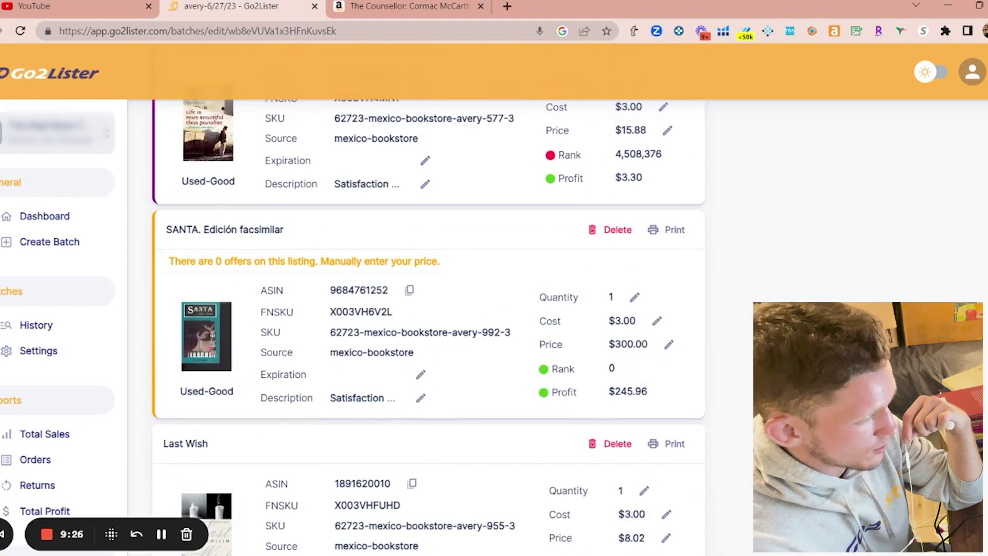
# View the Amazon product page of SANTA. Edición facsimilar, check its details, and return to the Go2Lister batch
pyautogui.click(221, 344)
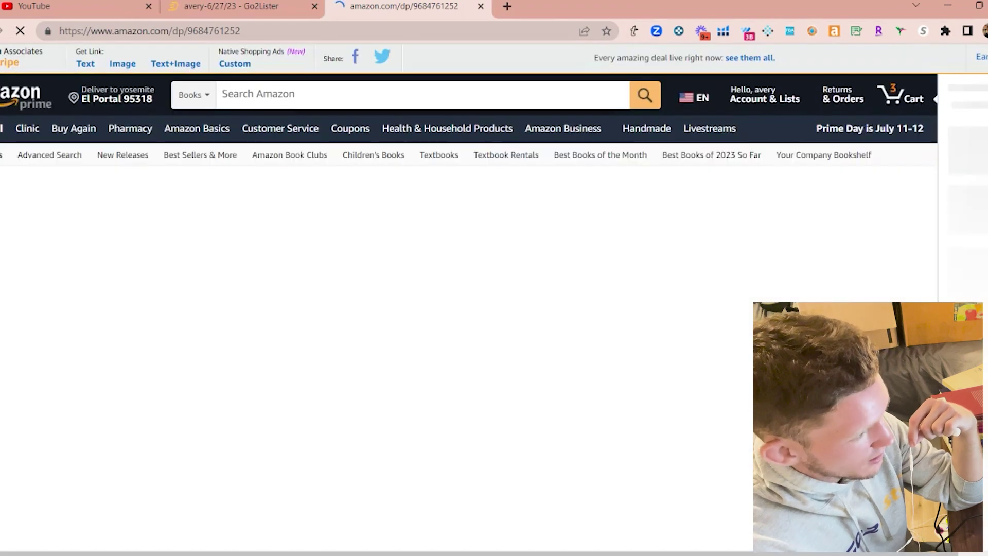
pyautogui.scroll(-1, 410, 384)
pyautogui.scroll(-6, 410, 383)
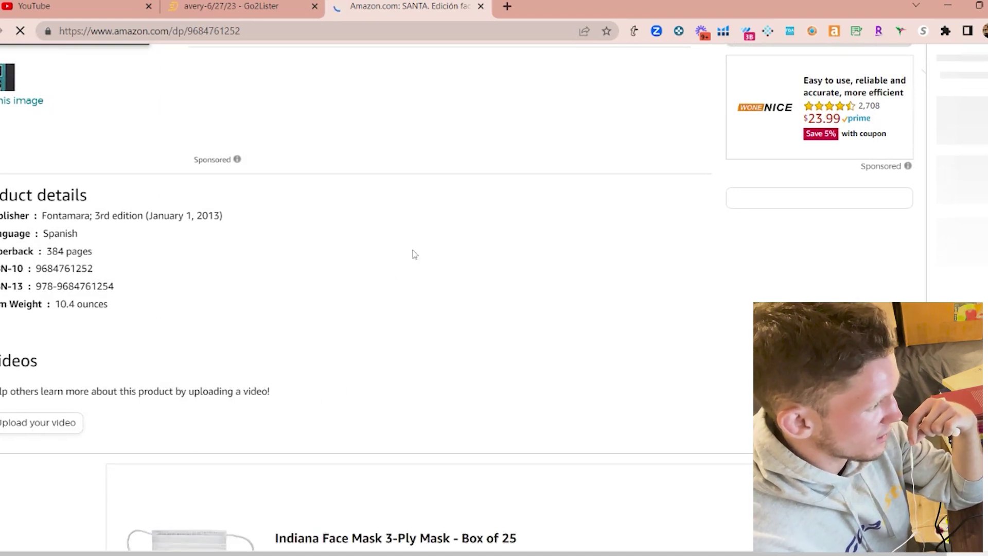
pyautogui.click(257, 5)
pyautogui.scroll(-2, 524, 508)
pyautogui.scroll(8, 524, 508)
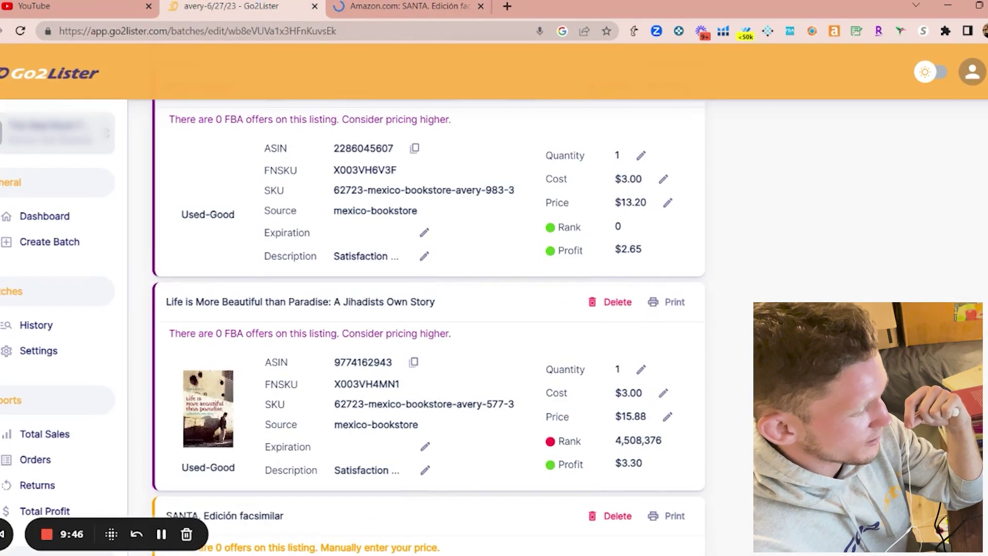
# Review the Smart Pricing rules in the batch settings and reopen the 16-item avery-6/27/23 batch from the dashboard
pyautogui.click(38, 352)
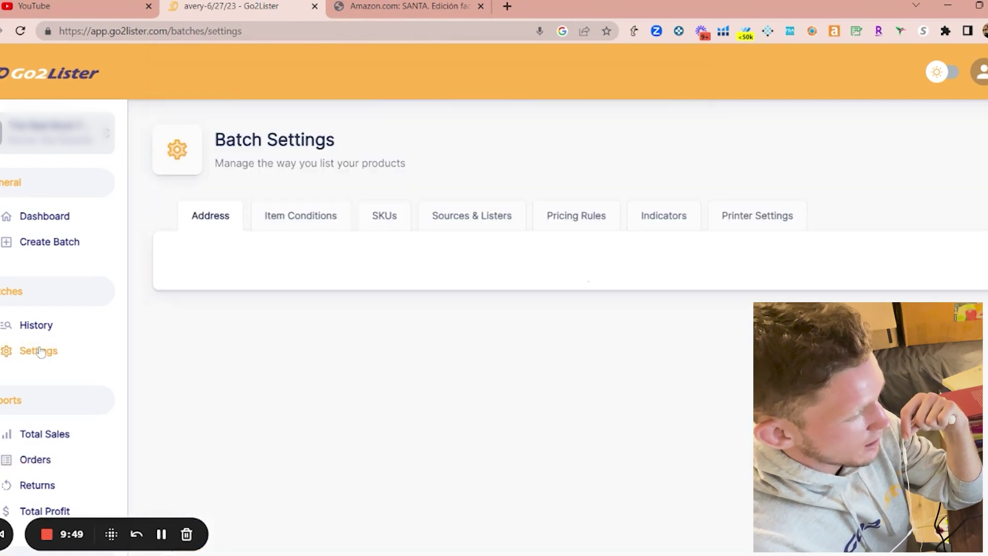
pyautogui.click(578, 222)
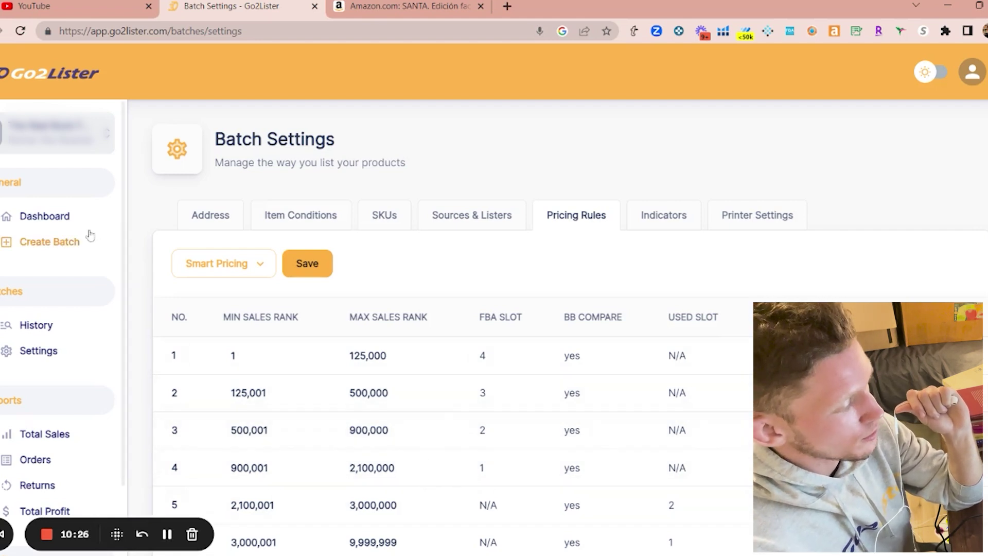
pyautogui.click(55, 220)
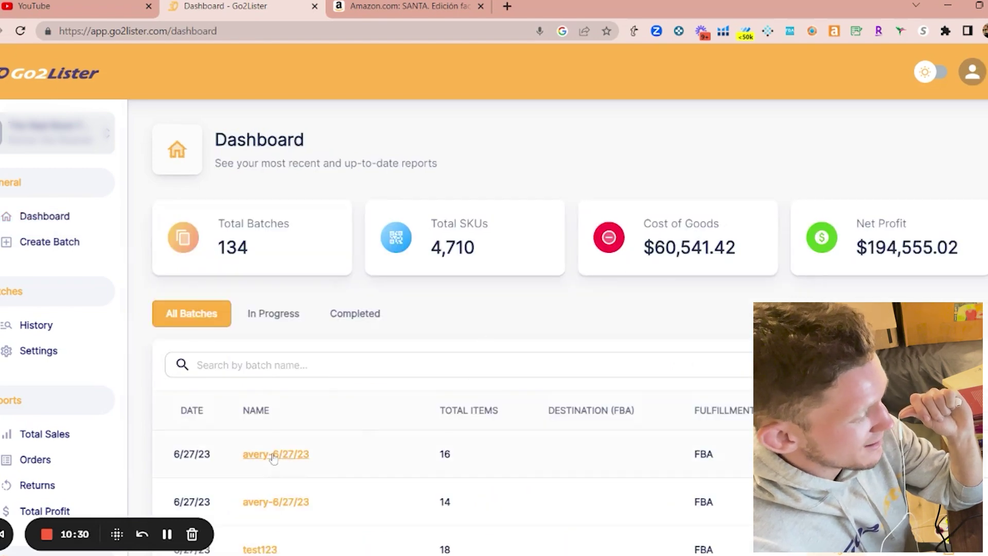
pyautogui.click(274, 455)
# Compare the flagged and unflagged listings in the batch, including The Counsellor, Everyday Sexism and D'espoir et de promesse
pyautogui.scroll(-3, 387, 402)
pyautogui.scroll(-3, 387, 402)
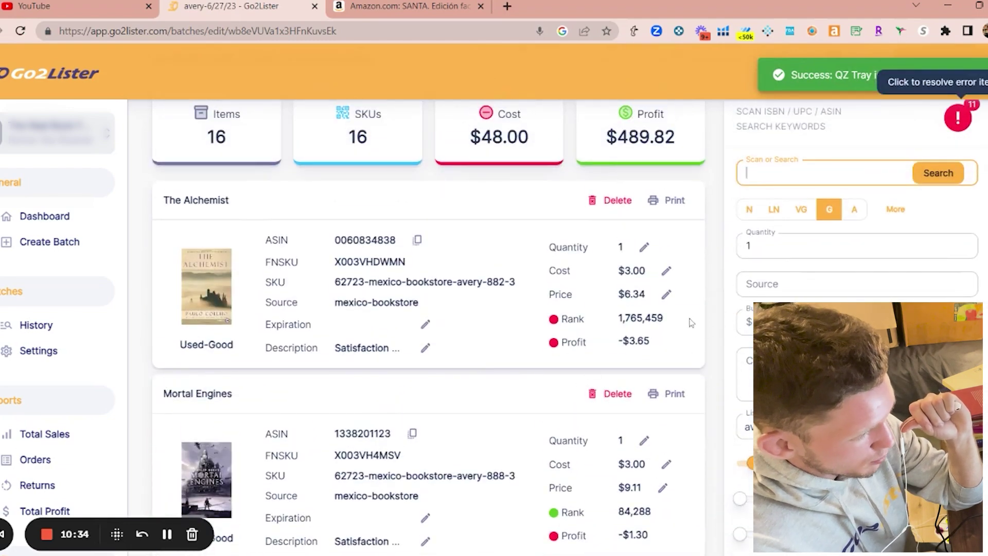
pyautogui.scroll(-10, 541, 352)
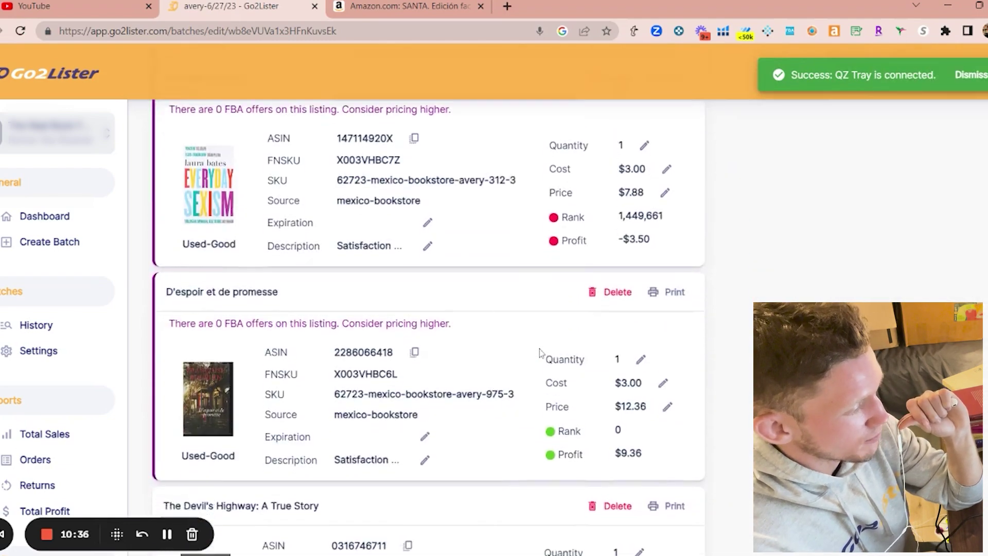
pyautogui.scroll(3, 541, 352)
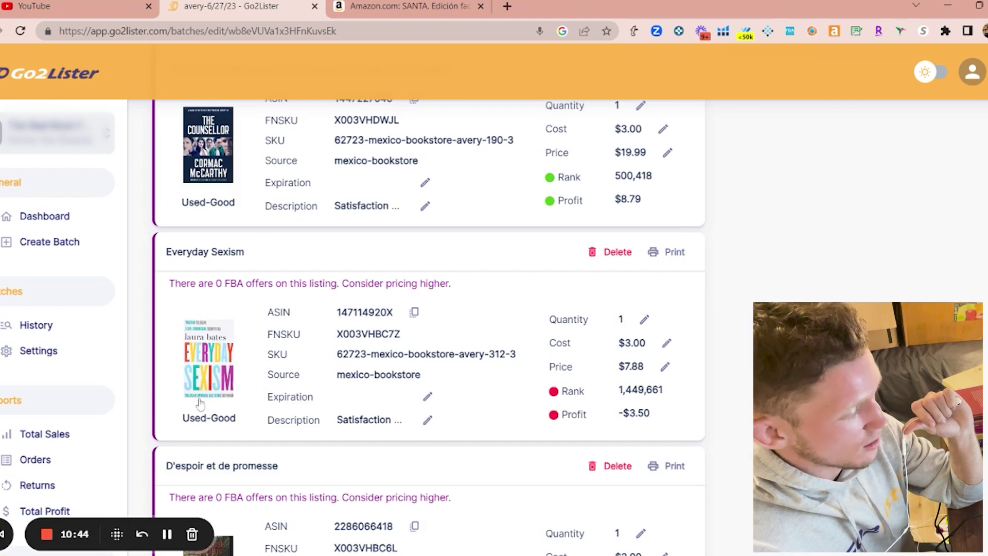
pyautogui.scroll(3, 242, 366)
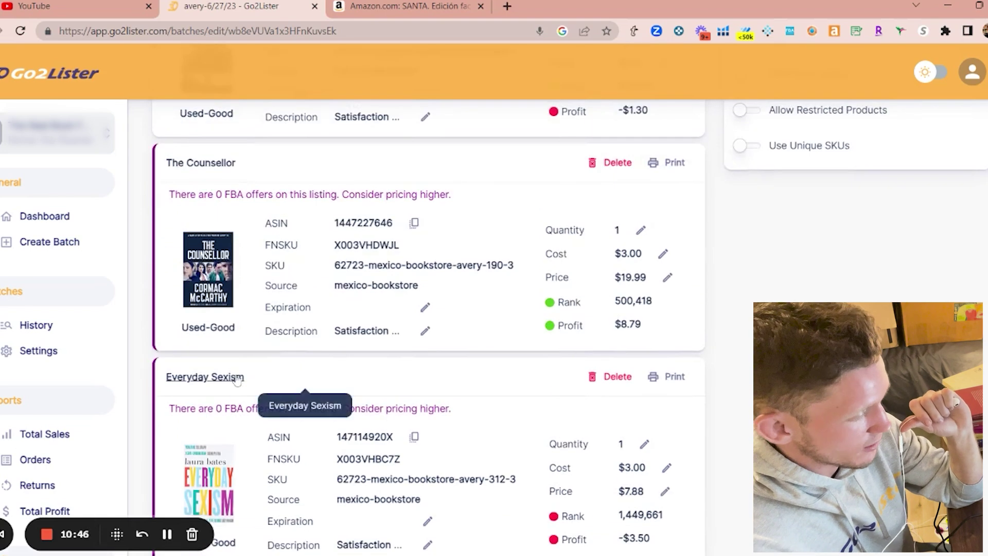
pyautogui.scroll(5, 237, 380)
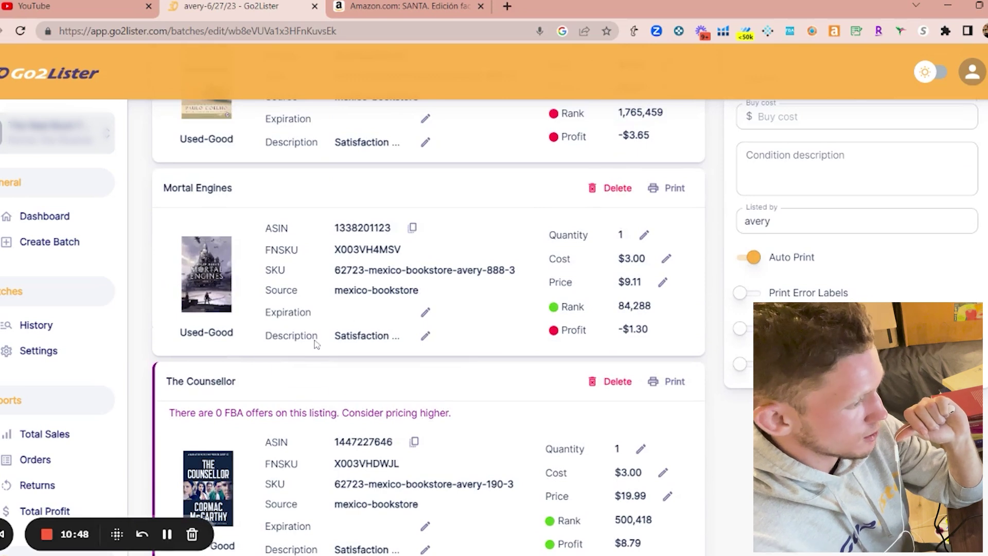
# Take the batch to shipment confirmation, view the proposed shipments and destinations, and cancel them
pyautogui.scroll(6, 316, 345)
pyautogui.click(926, 146)
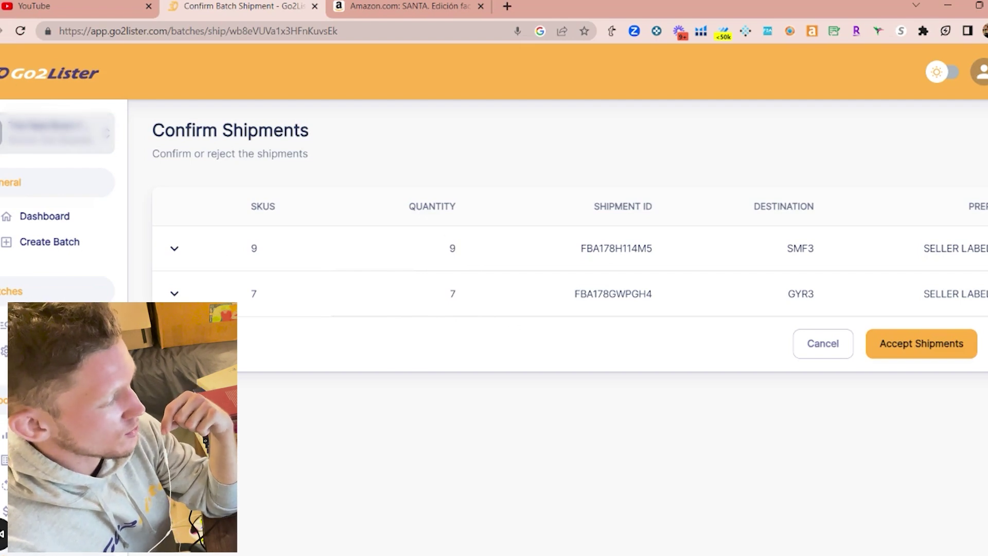
pyautogui.click(820, 343)
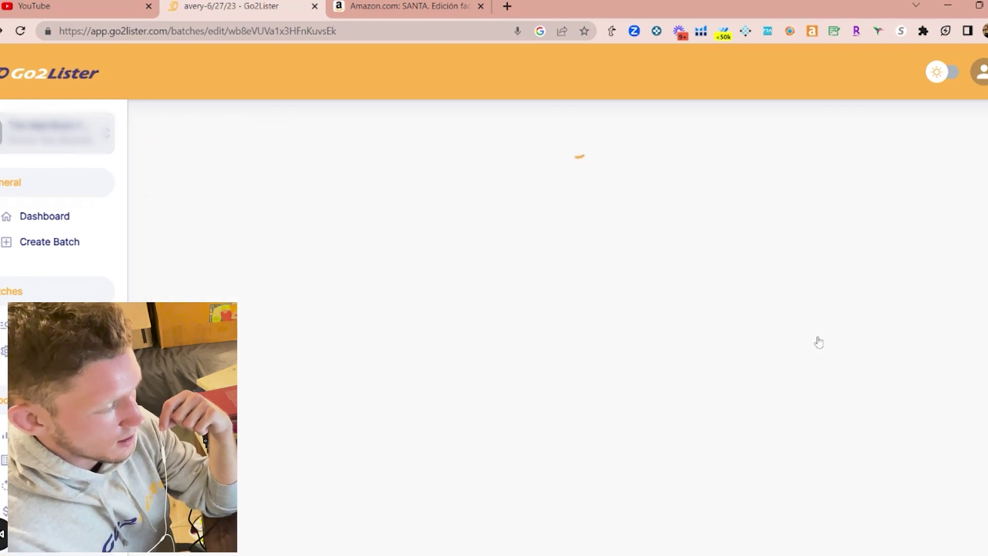
# Accept the test batch's SMF3 and GYR3 shipments and proceed to their box content on Go2Lister
pyautogui.hotkey('ctrl', 'f')
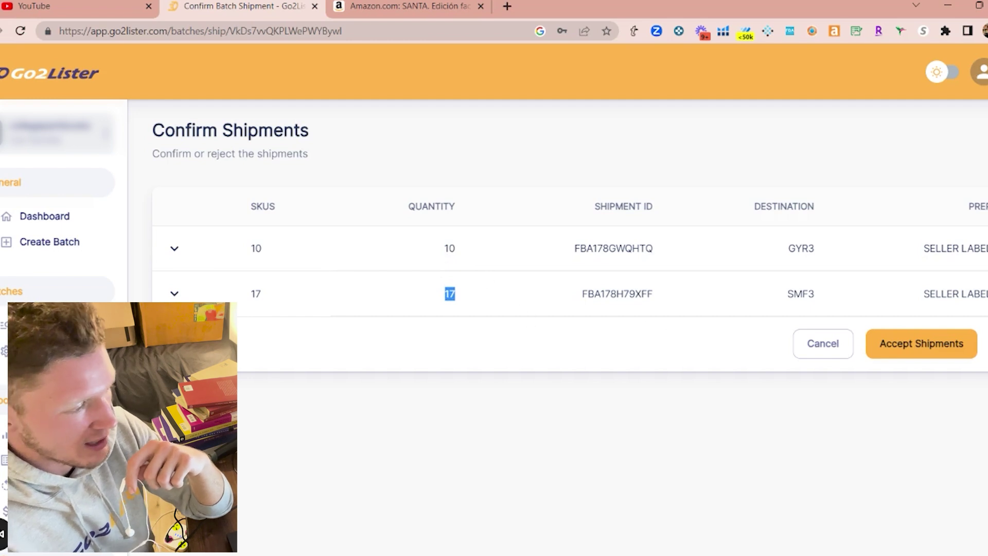
pyautogui.click(910, 355)
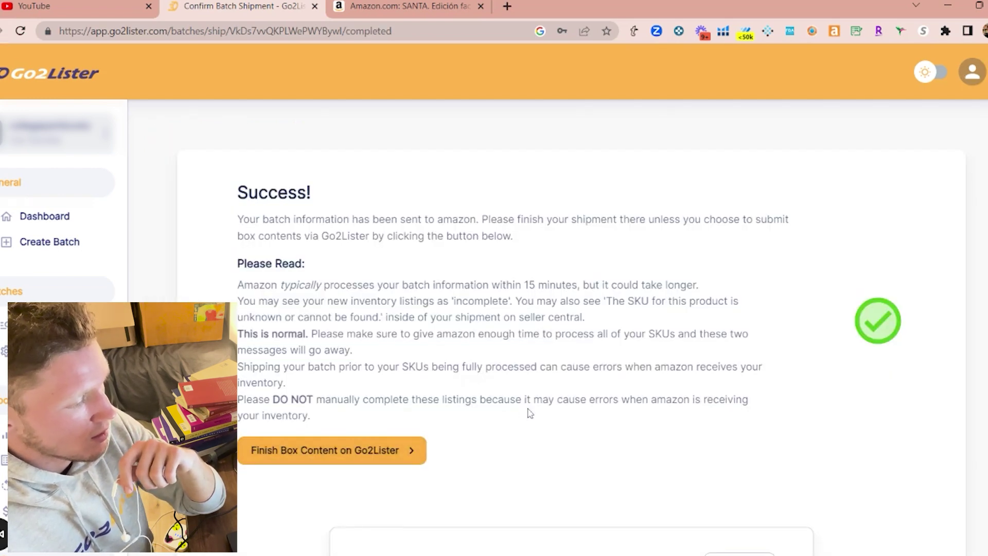
pyautogui.click(307, 460)
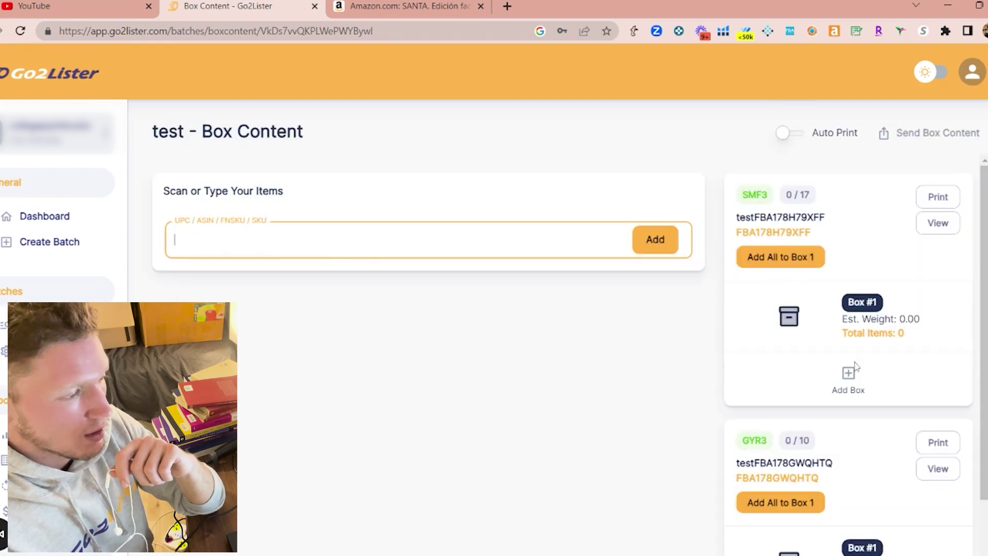
pyautogui.scroll(-2, 820, 401)
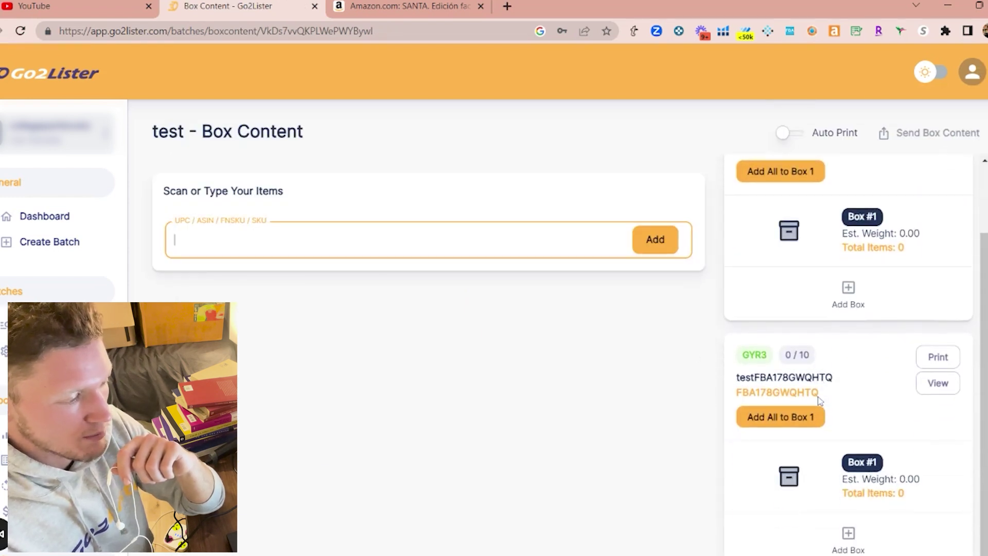
pyautogui.scroll(2, 820, 401)
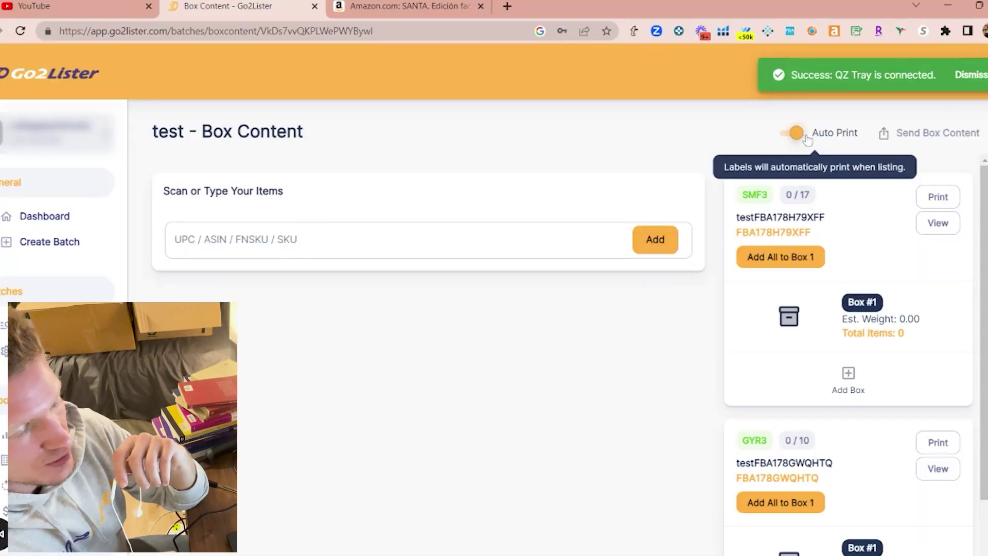
pyautogui.click(174, 240)
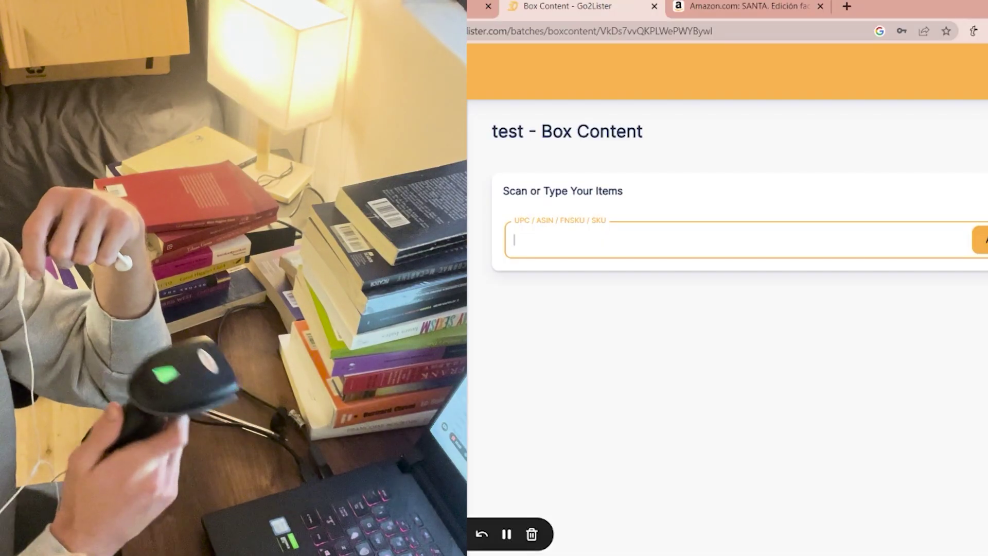
pyautogui.write('9783257216714')
pyautogui.press('Return')
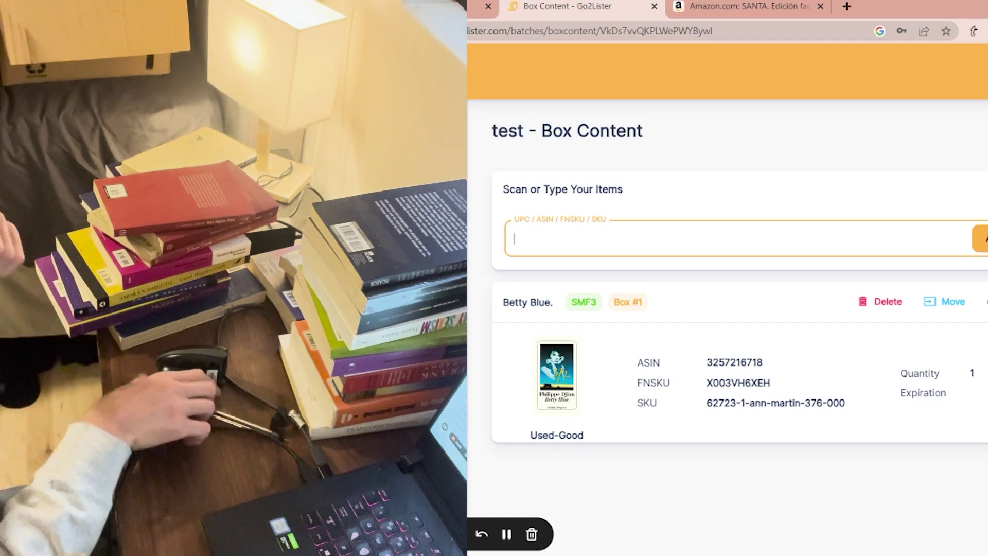
pyautogui.write('9781447227646')
pyautogui.press('Return')
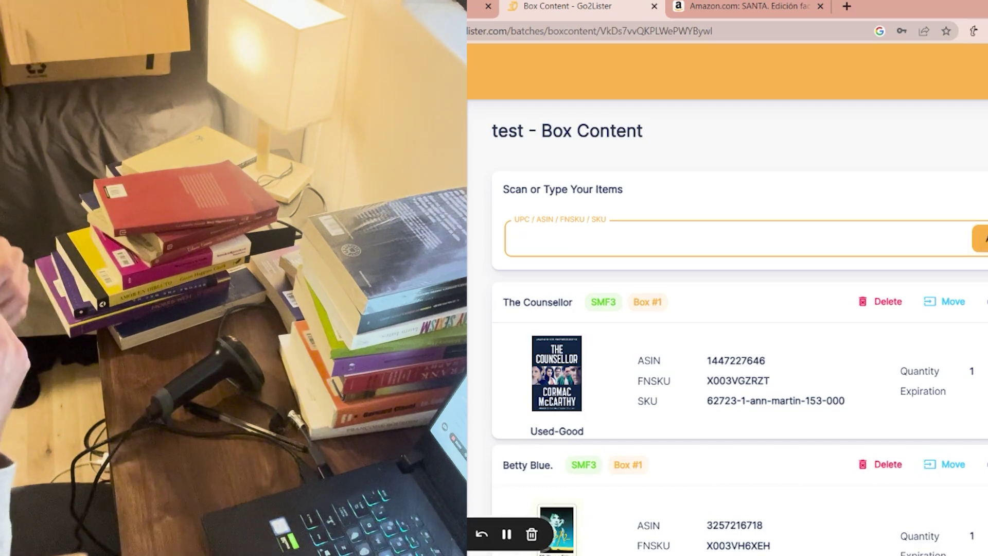
pyautogui.write('9788417552839')
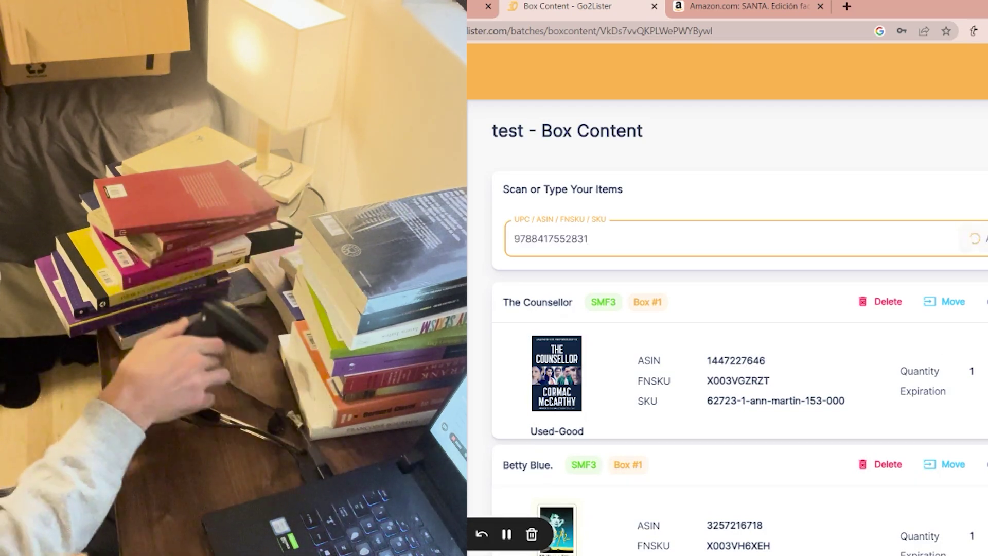
pyautogui.press('Return')
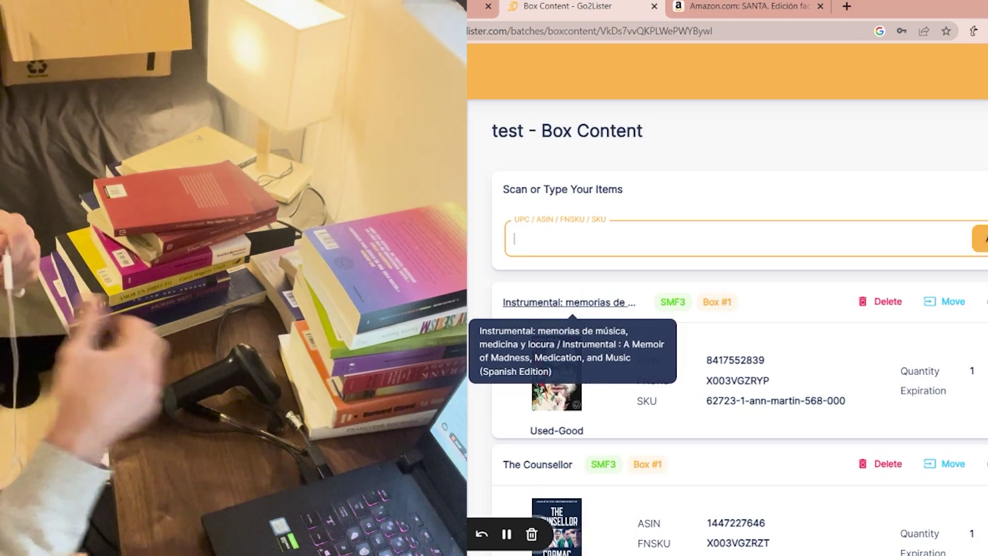
pyautogui.write('9788417552879')
pyautogui.press('Return')
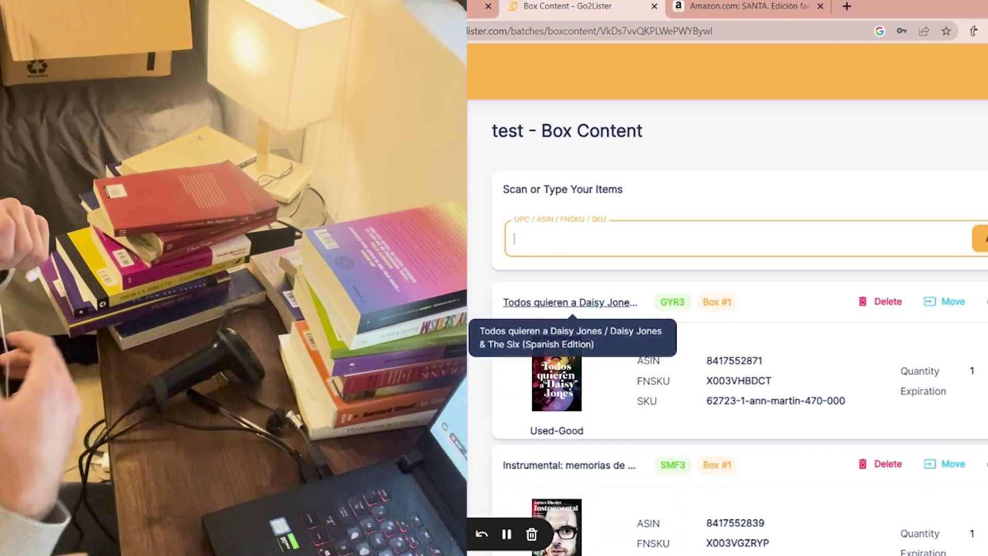